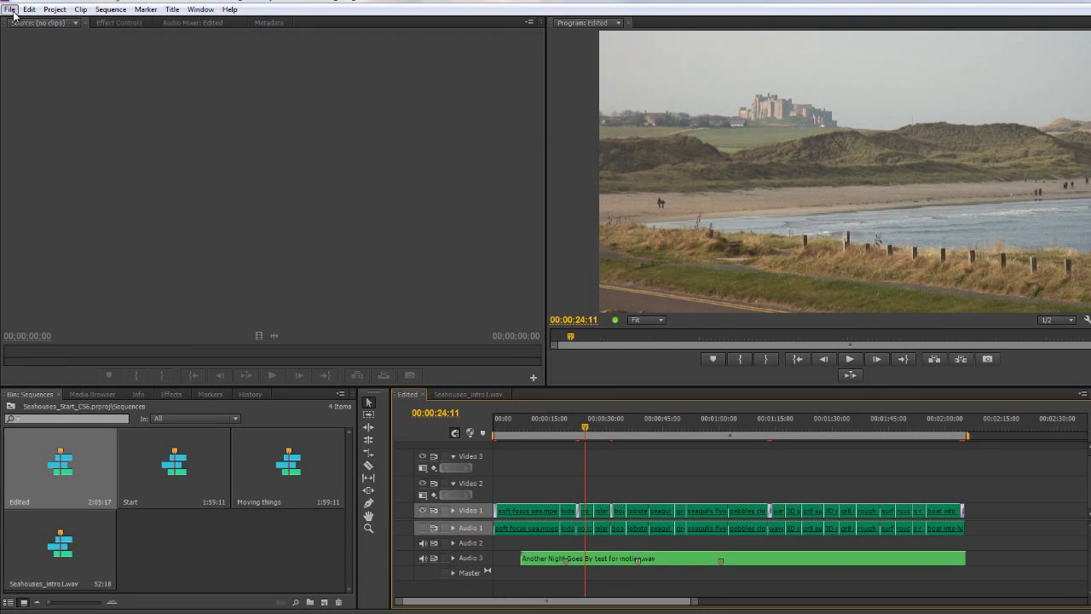
Step: Show the File menu's Adobe Dynamic Link submenu, including Send to Adobe SpeedGrade
{"action": "left_click", "coordinate": [10, 9]}
{"action": "mouse_move", "coordinate": [70, 197]}
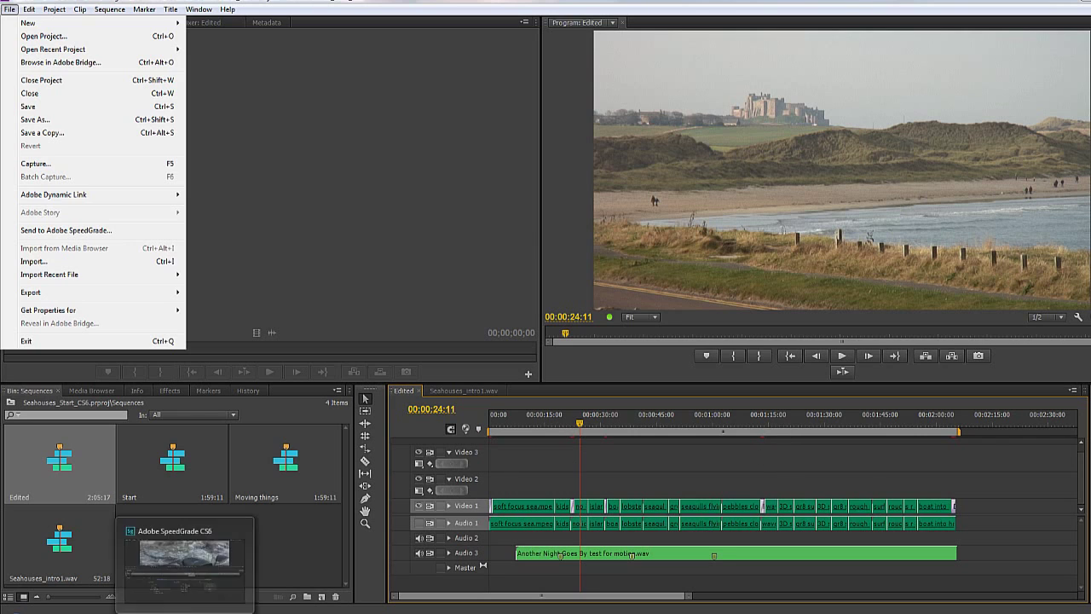
Step: In SpeedGrade, toggle the full monitor and display the Vectorscope, Waveform and Histogram scopes beside the clip
{"action": "left_click", "coordinate": [186, 548]}
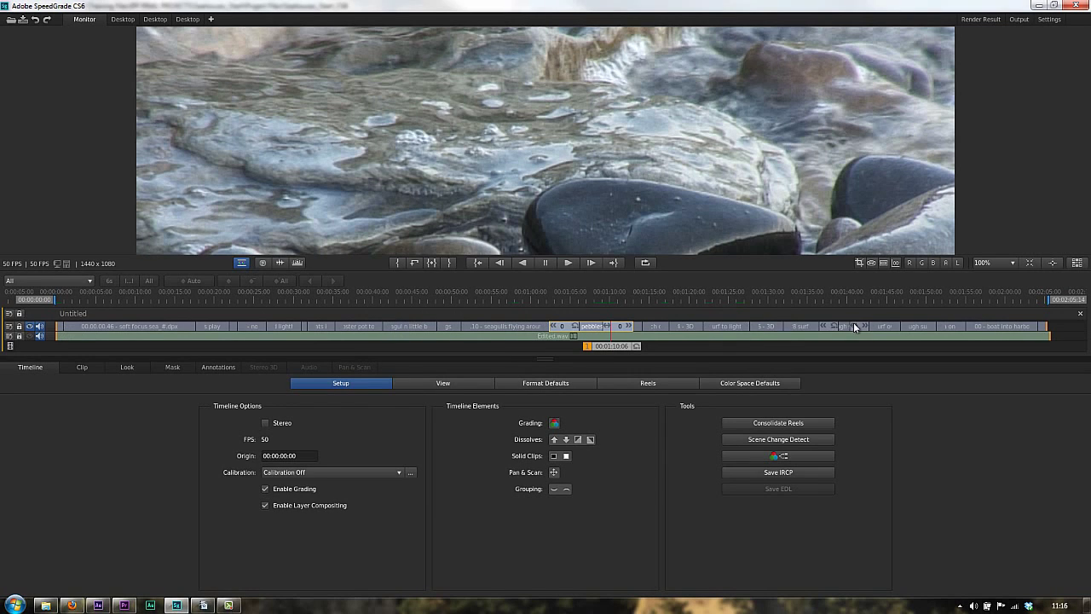
{"action": "left_click", "coordinate": [242, 262]}
{"action": "left_click", "coordinate": [241, 503]}
{"action": "left_click", "coordinate": [263, 262]}
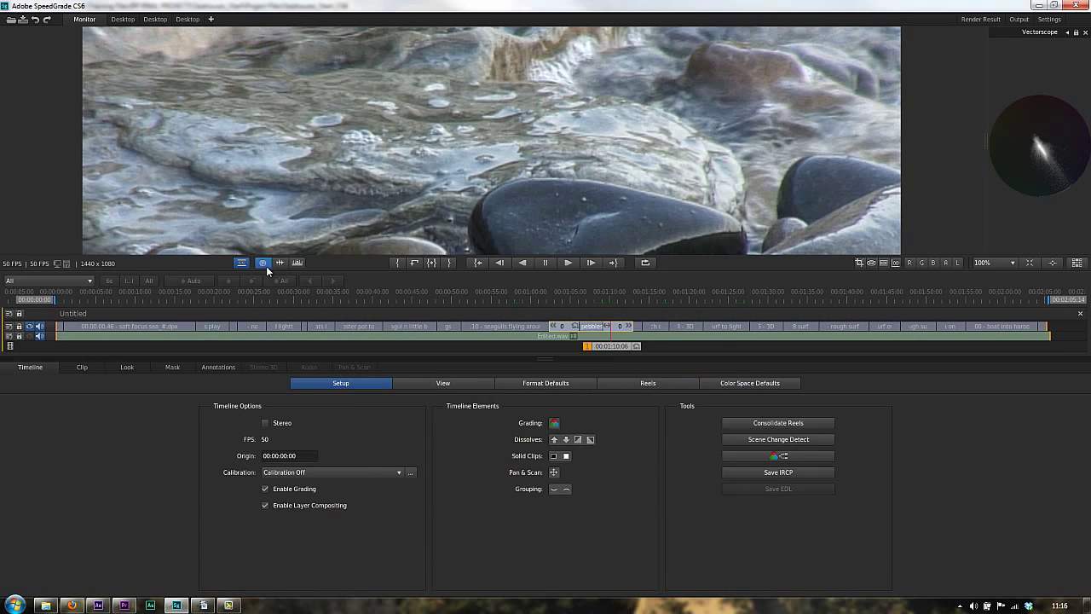
{"action": "left_click", "coordinate": [280, 263]}
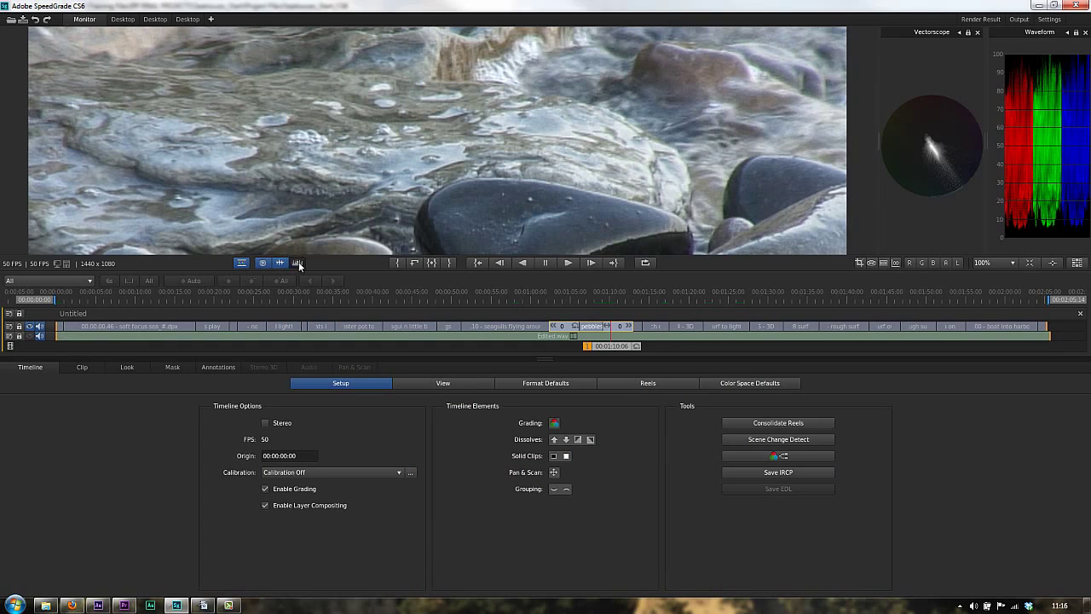
{"action": "left_click", "coordinate": [298, 263]}
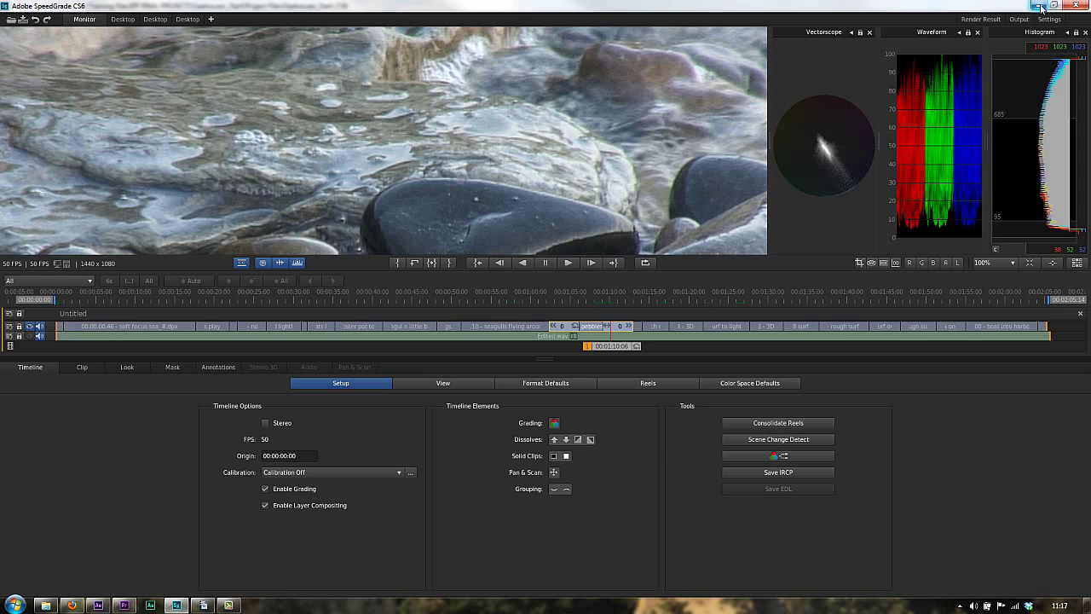
Step: Minimize SpeedGrade and show Premiere's File > Export submenu of formats
{"action": "left_click", "coordinate": [1039, 6]}
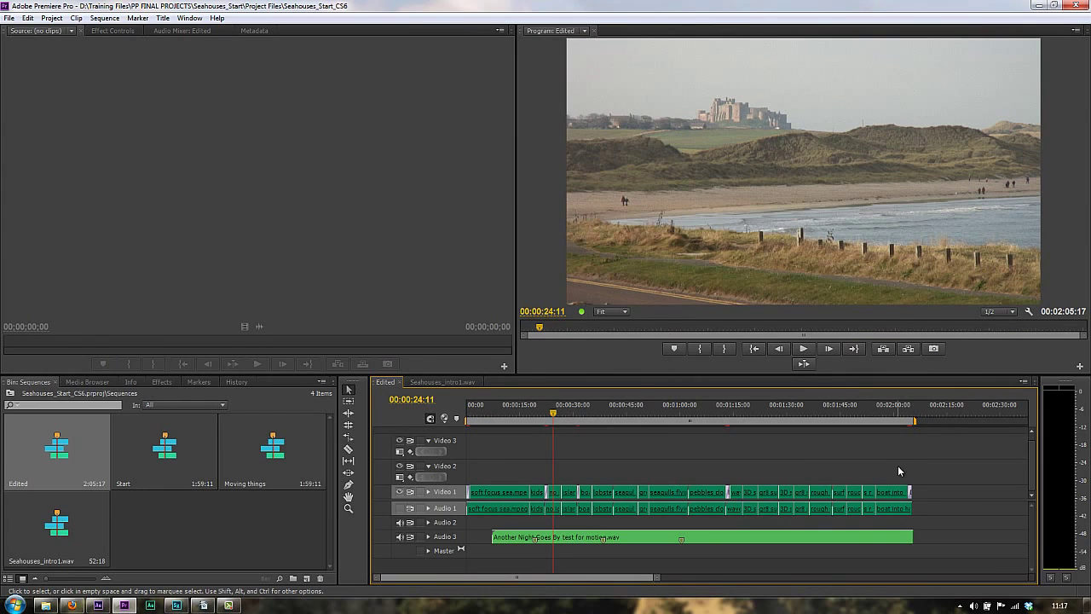
{"action": "left_click", "coordinate": [9, 18]}
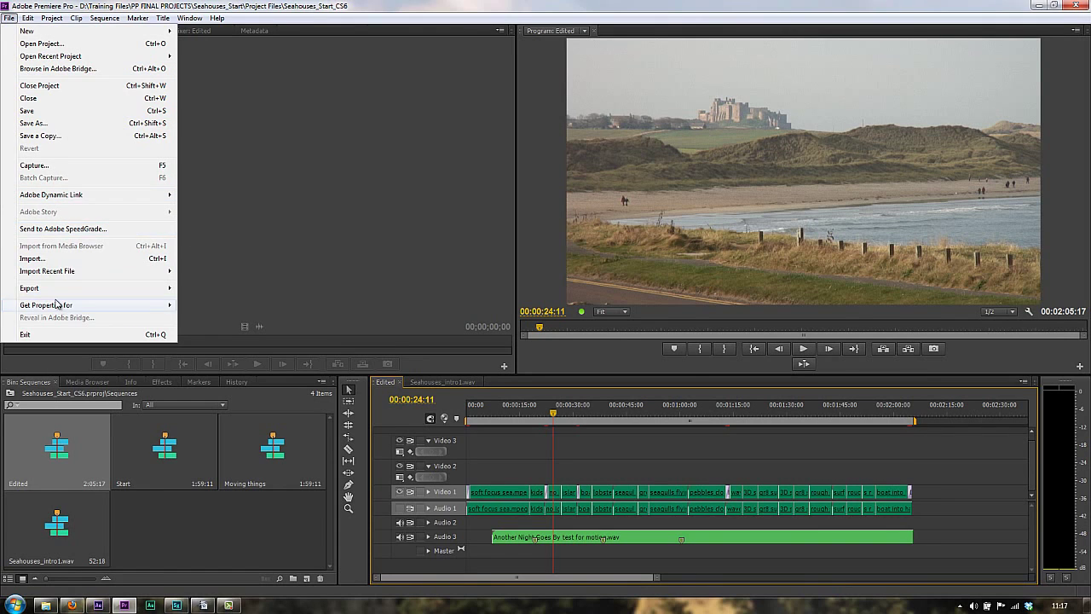
{"action": "mouse_move", "coordinate": [58, 290]}
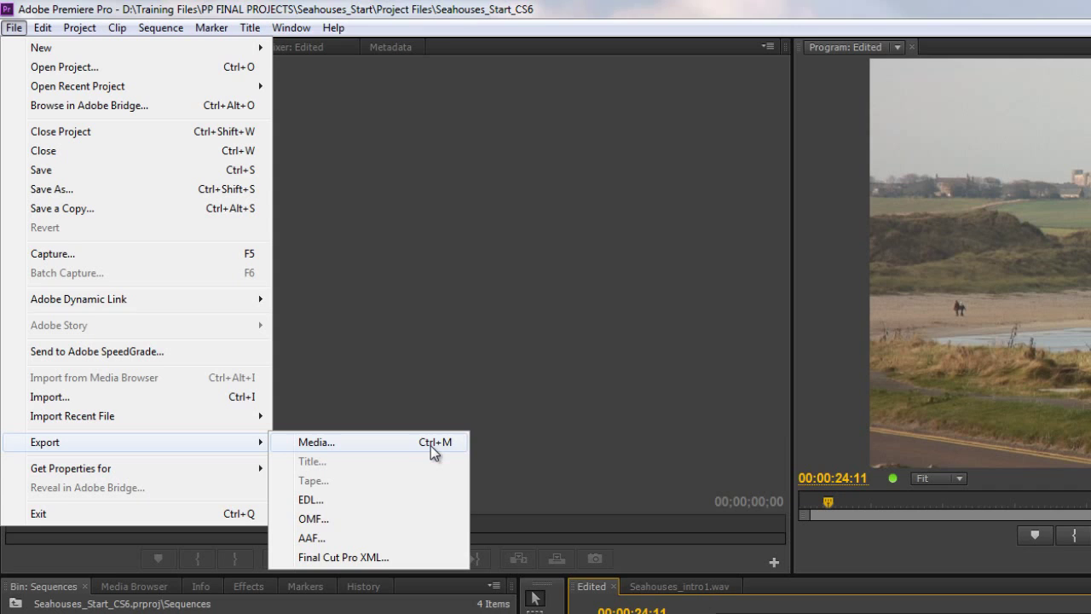
Step: Open Export Settings for the Edited sequence as AVI, PAL DV Widescreen, then view the Source and Output tabs
{"action": "left_click", "coordinate": [317, 445]}
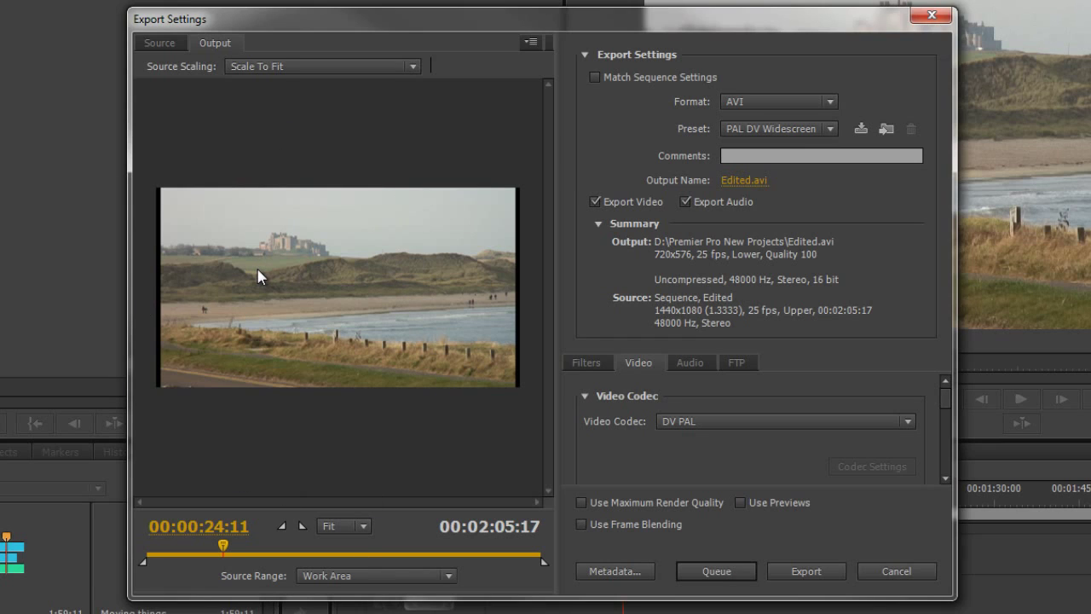
{"action": "left_click", "coordinate": [160, 44]}
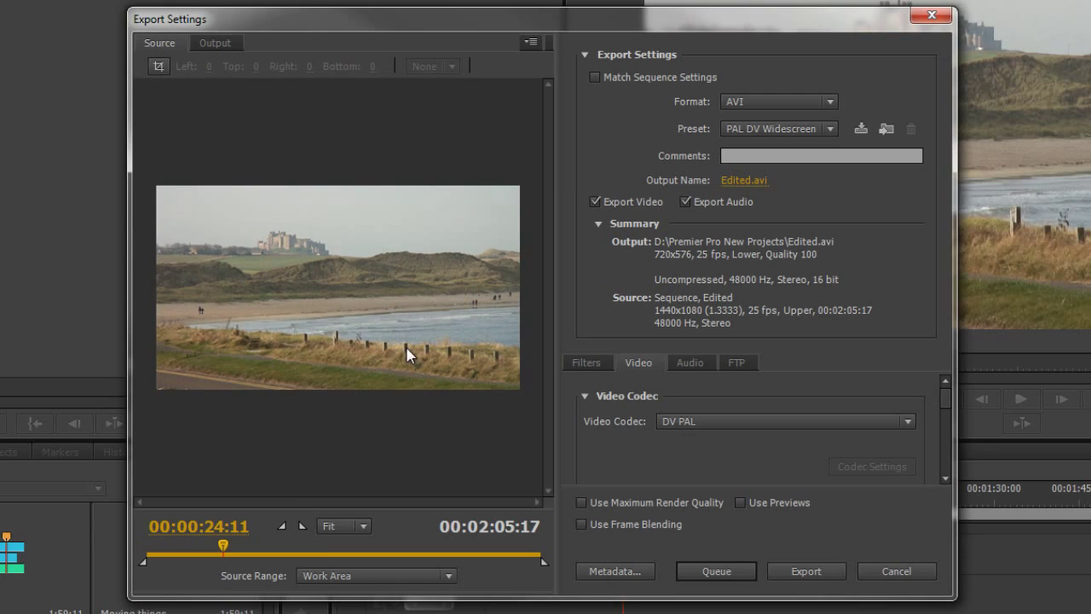
{"action": "left_click", "coordinate": [218, 44]}
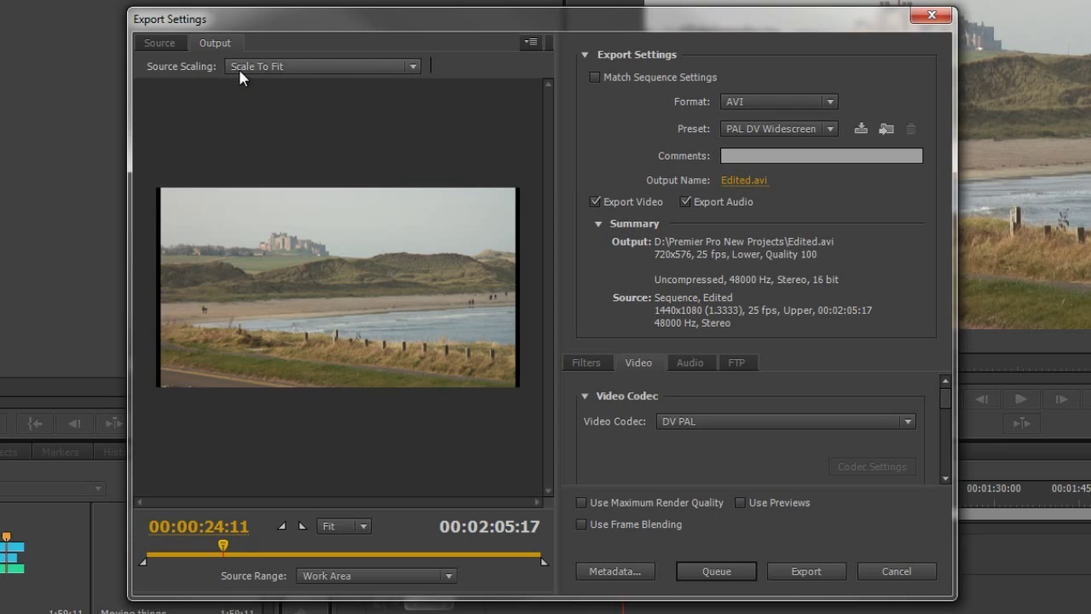
Step: Try Scale To Fill, Stretch To Fill and Scale To Fit source scaling, leaving the preset as Custom
{"action": "left_click", "coordinate": [297, 66]}
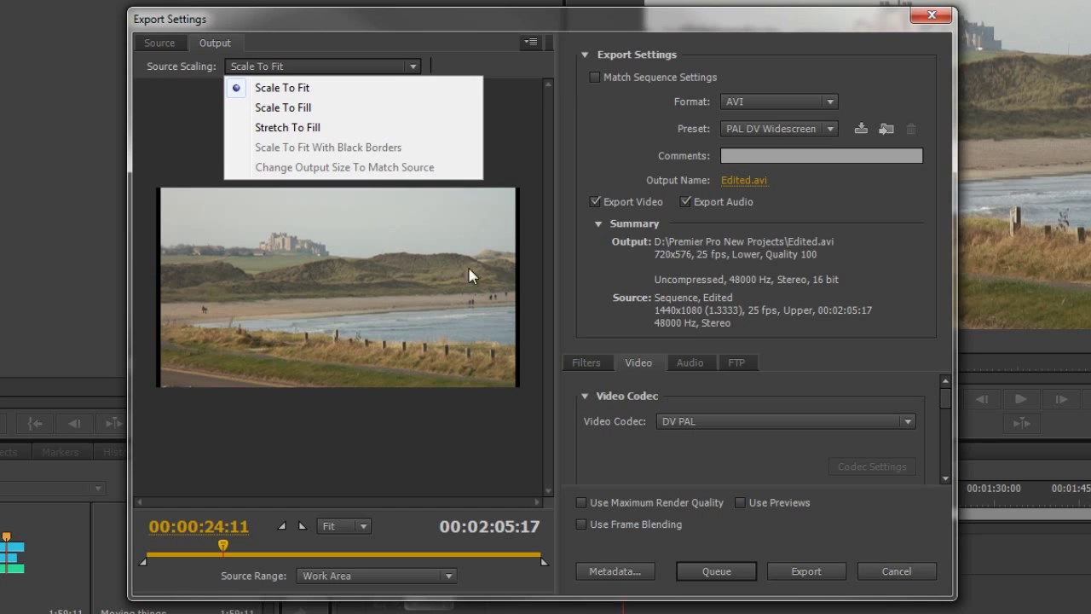
{"action": "left_click", "coordinate": [270, 109]}
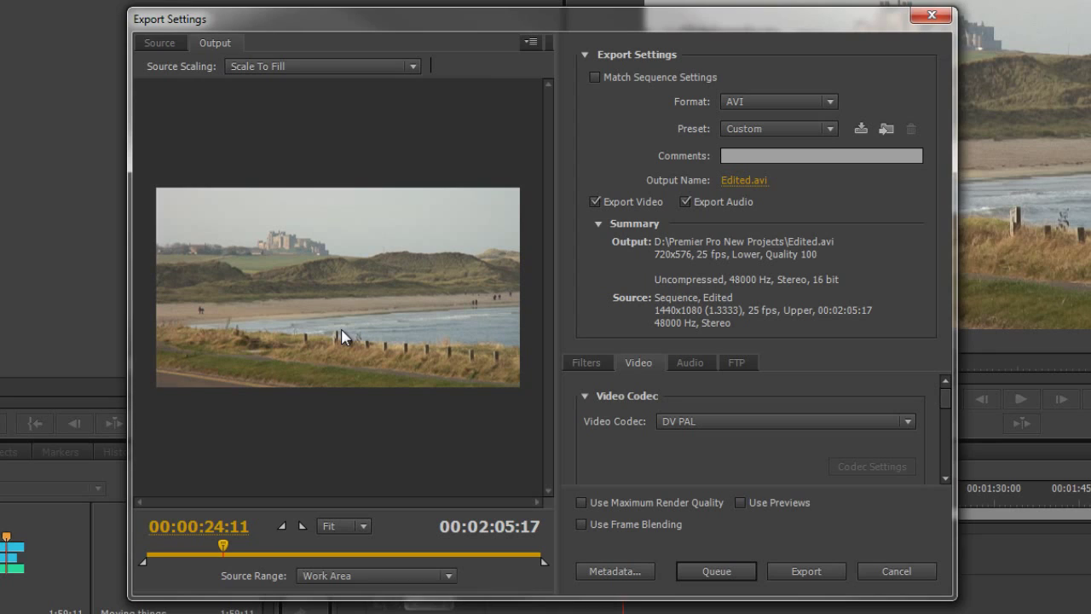
{"action": "left_click", "coordinate": [408, 66]}
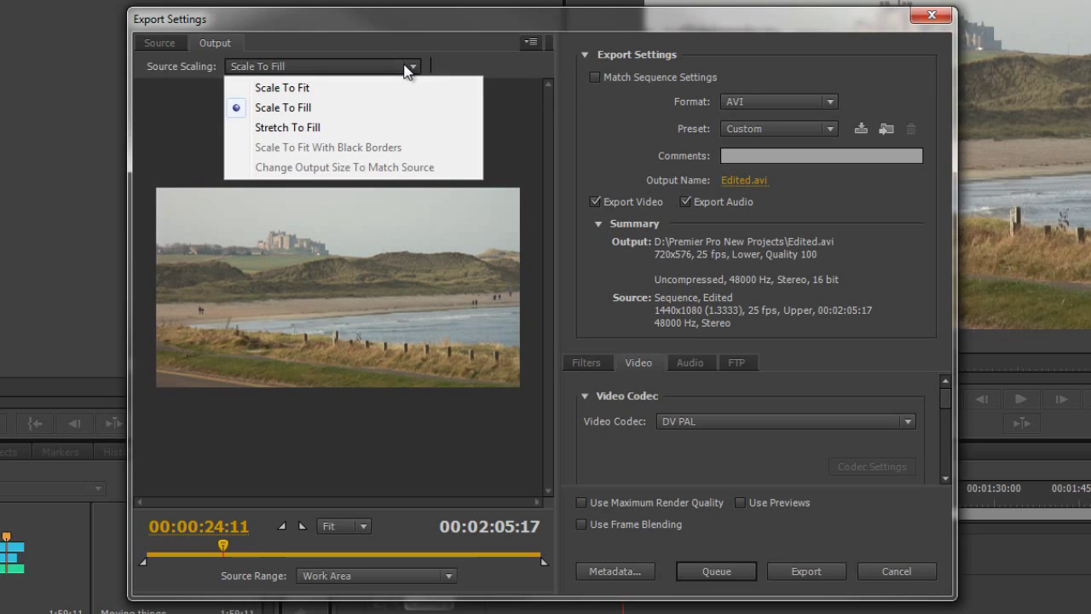
{"action": "left_click", "coordinate": [303, 134]}
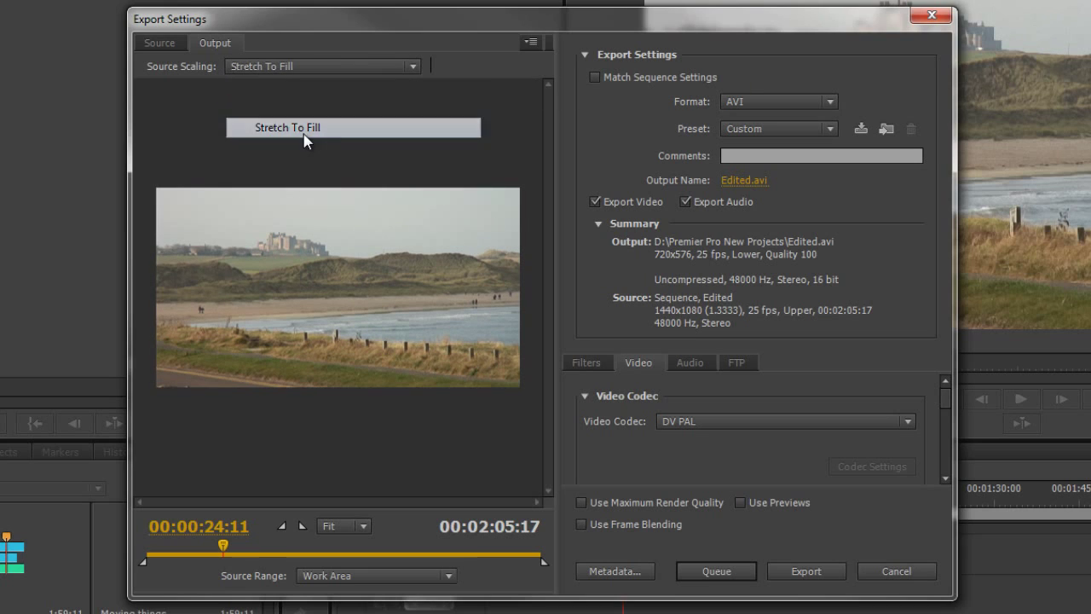
{"action": "left_click", "coordinate": [401, 66]}
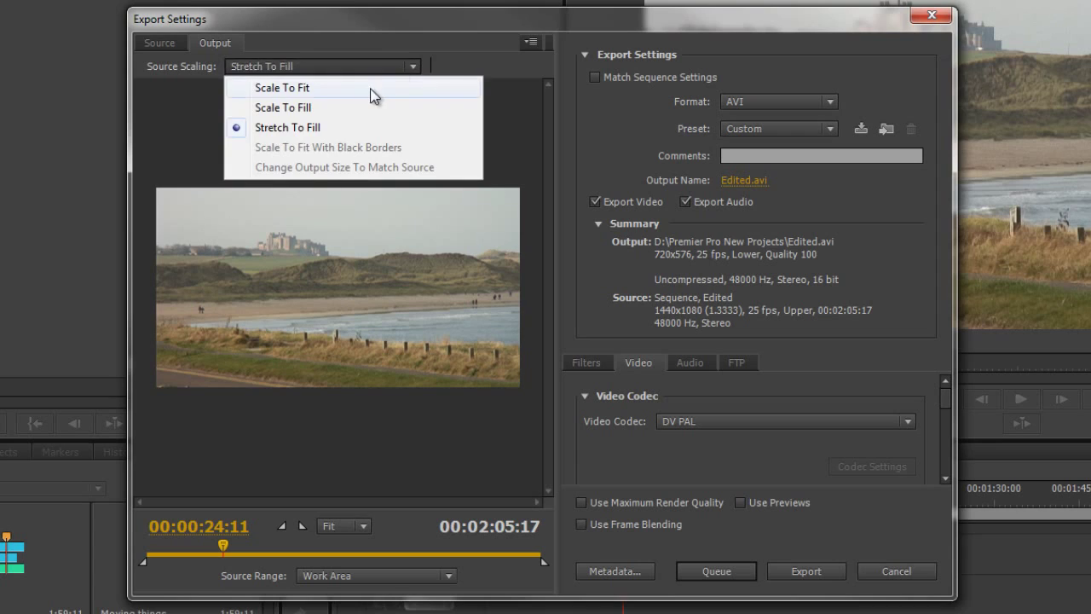
{"action": "left_click", "coordinate": [362, 89]}
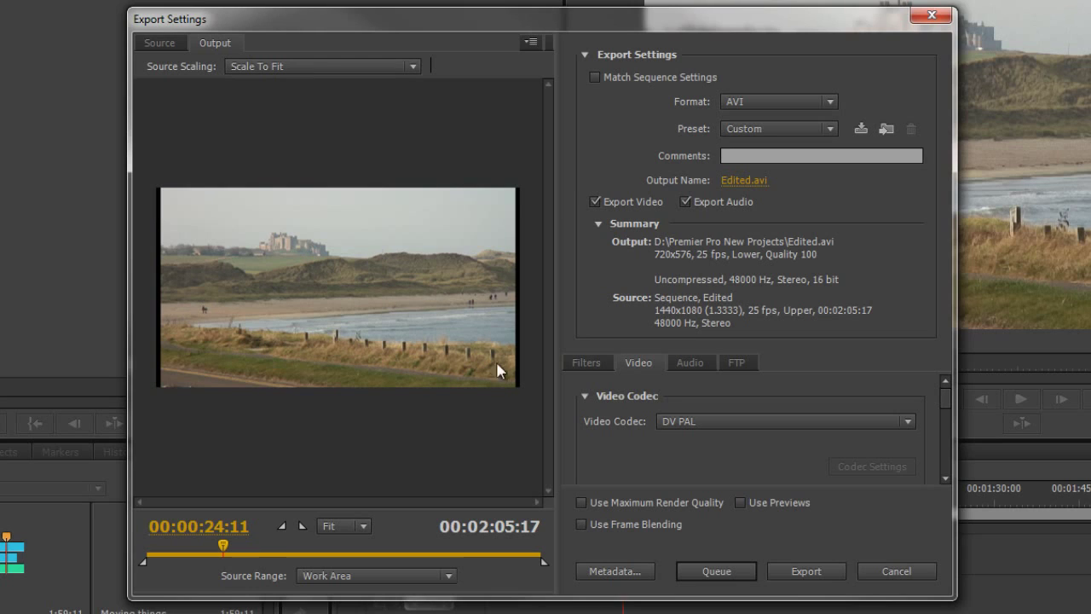
{"action": "left_click", "coordinate": [389, 66]}
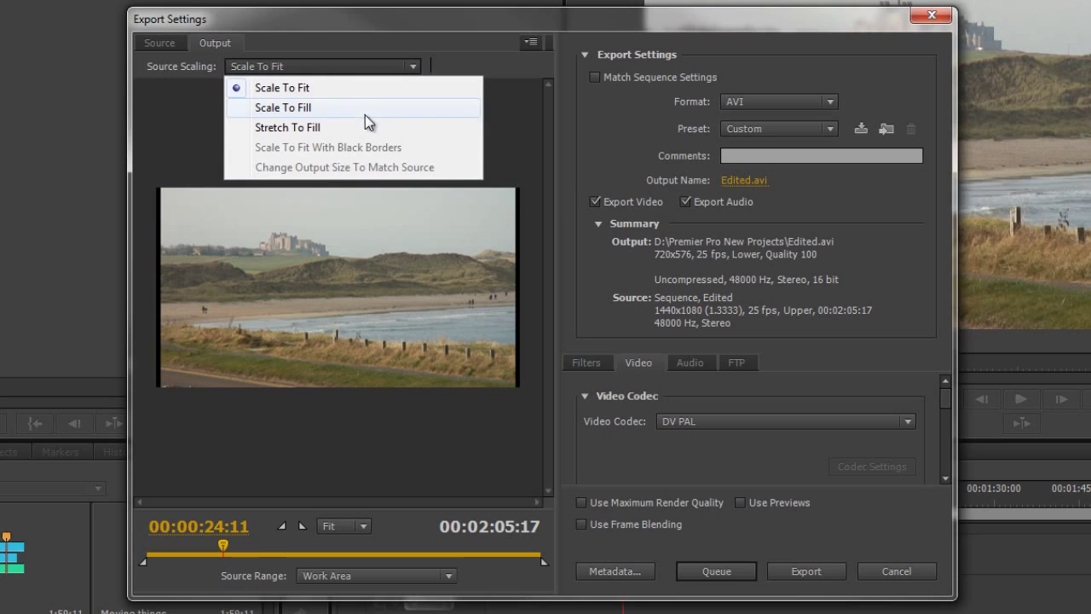
{"action": "left_click", "coordinate": [331, 128]}
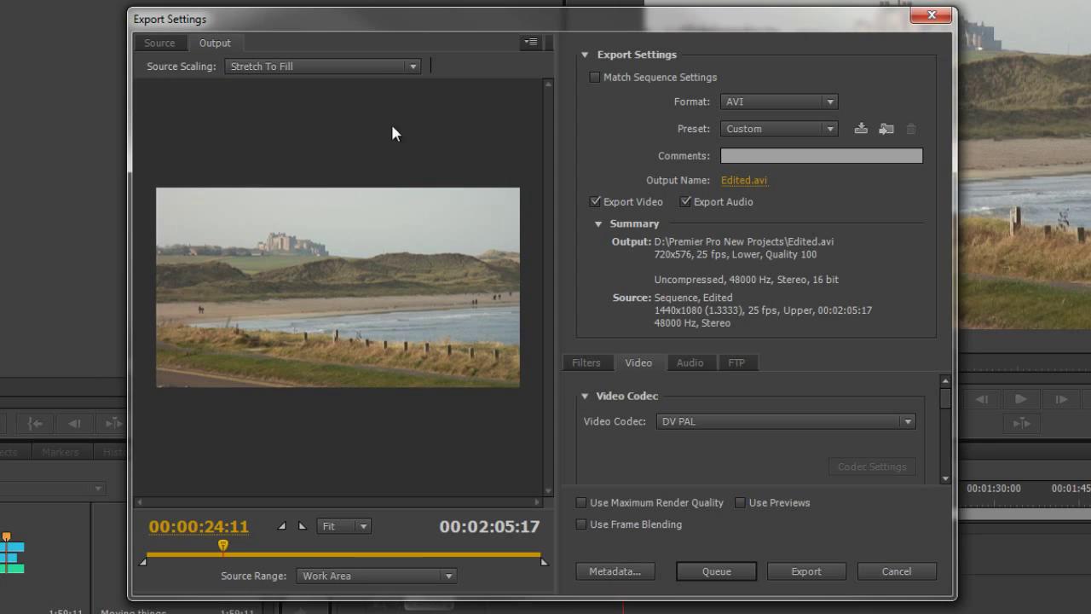
{"action": "left_click", "coordinate": [406, 69]}
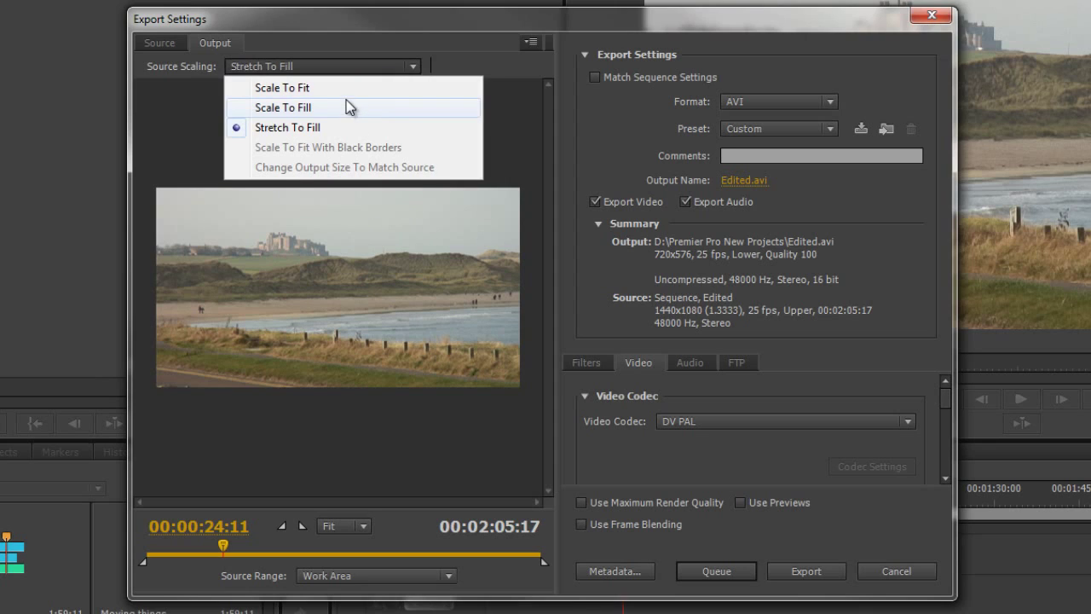
Step: Restore Scale To Fit, then enable source cropping and trim off the sky and lower image
{"action": "left_click", "coordinate": [348, 90]}
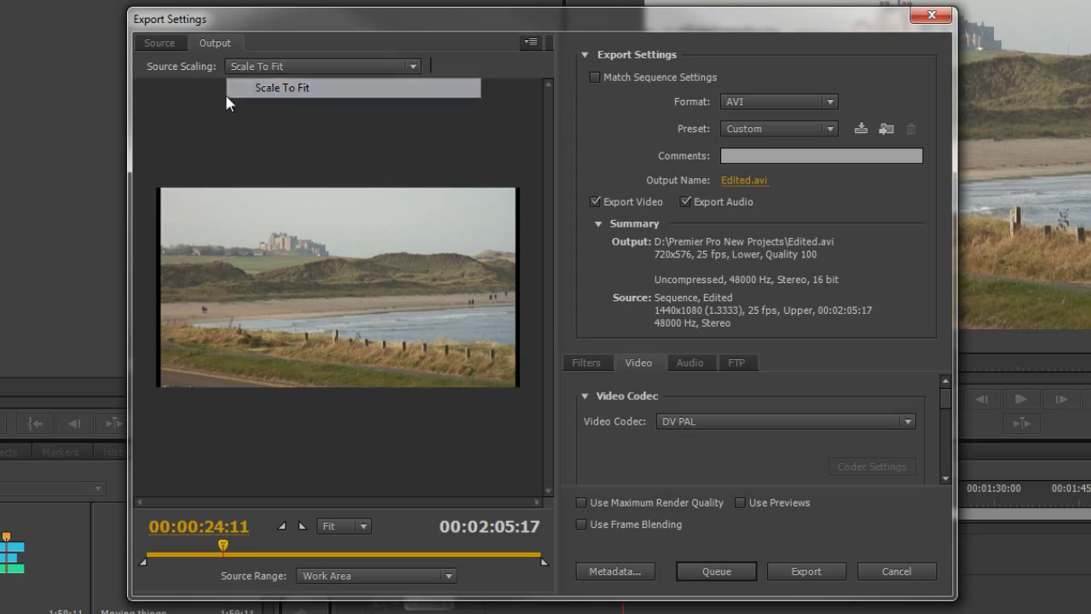
{"action": "left_click", "coordinate": [167, 38]}
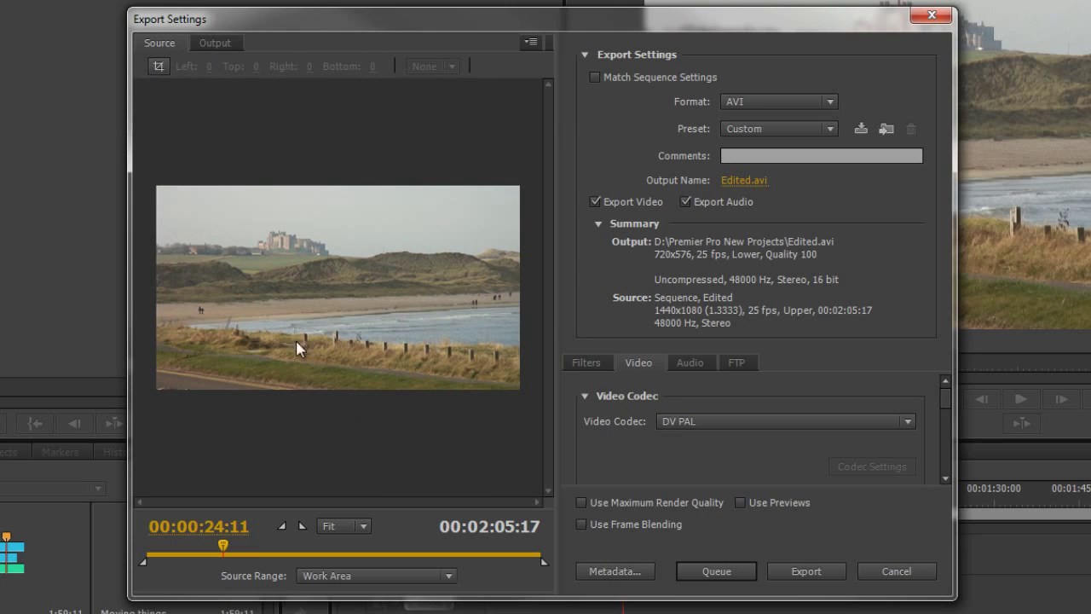
{"action": "left_click", "coordinate": [158, 65]}
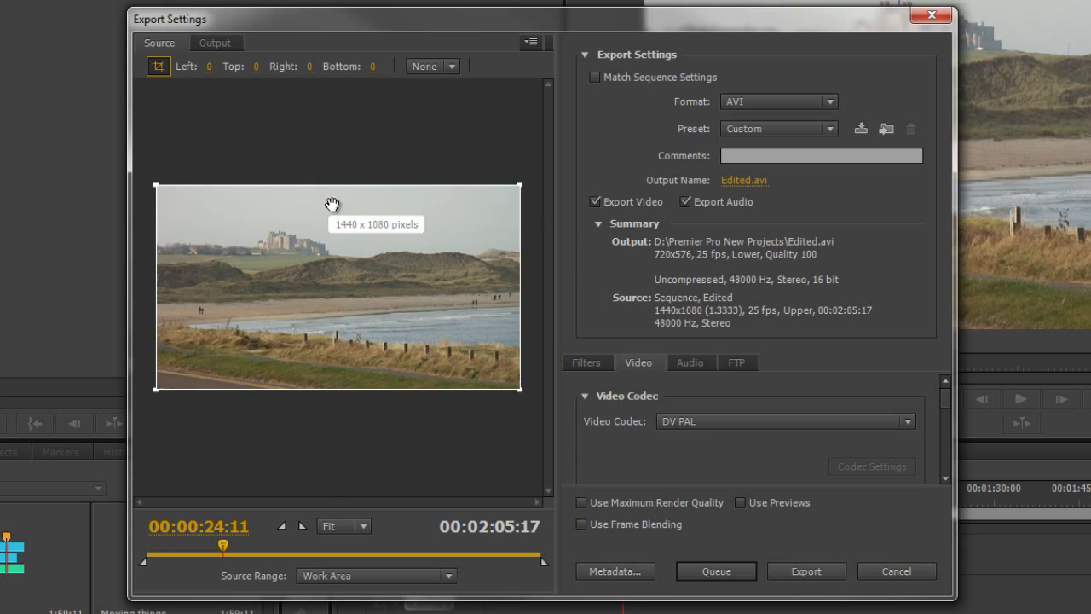
{"action": "left_click_drag", "start_coordinate": [336, 190], "coordinate": [336, 226]}
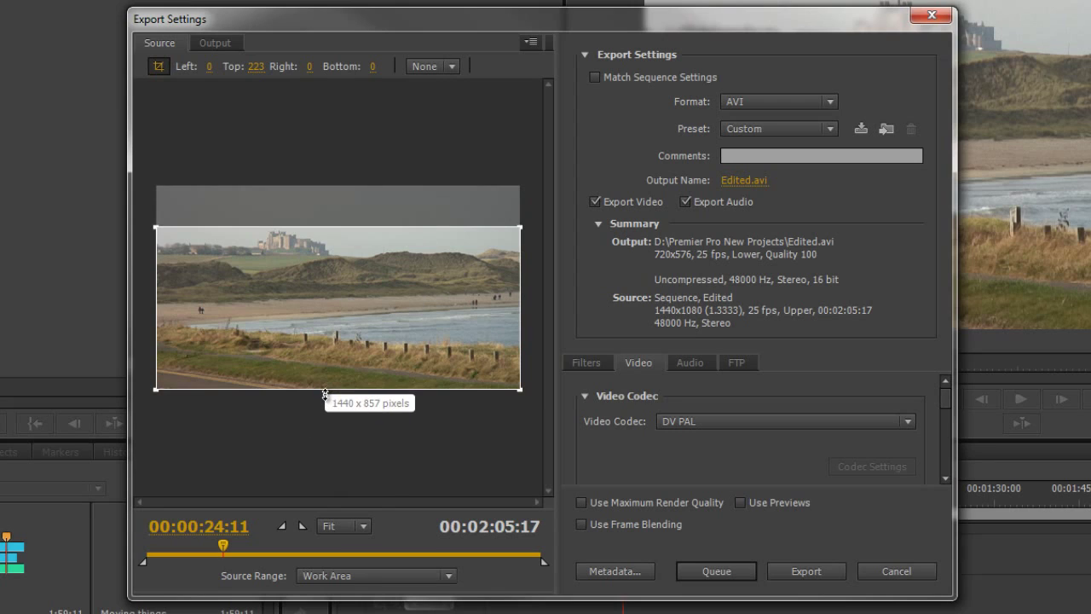
{"action": "left_click_drag", "start_coordinate": [324, 389], "coordinate": [328, 294]}
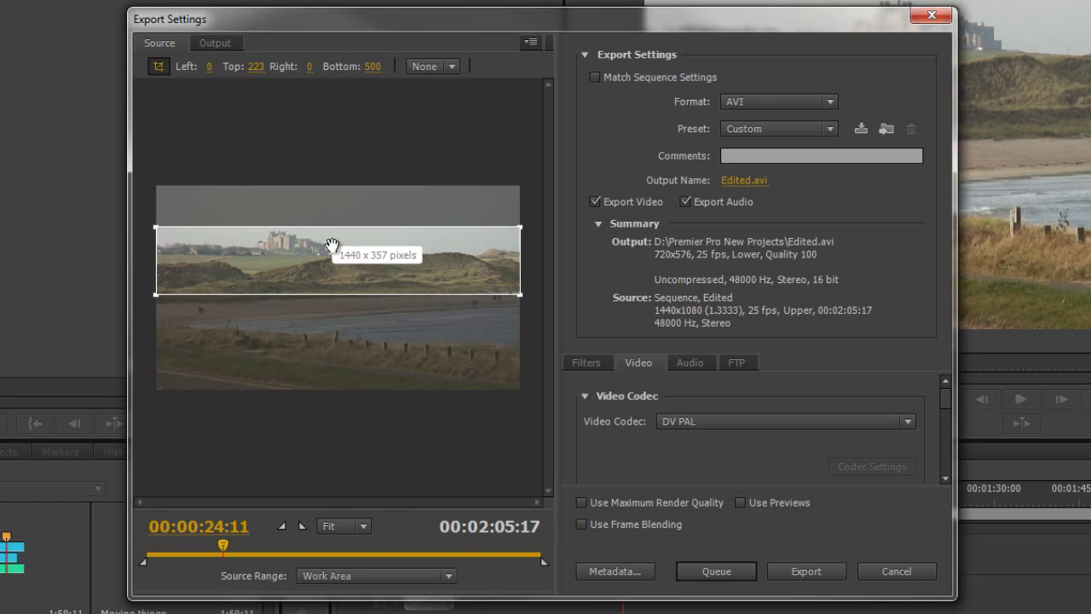
{"action": "left_click_drag", "start_coordinate": [335, 231], "coordinate": [335, 226]}
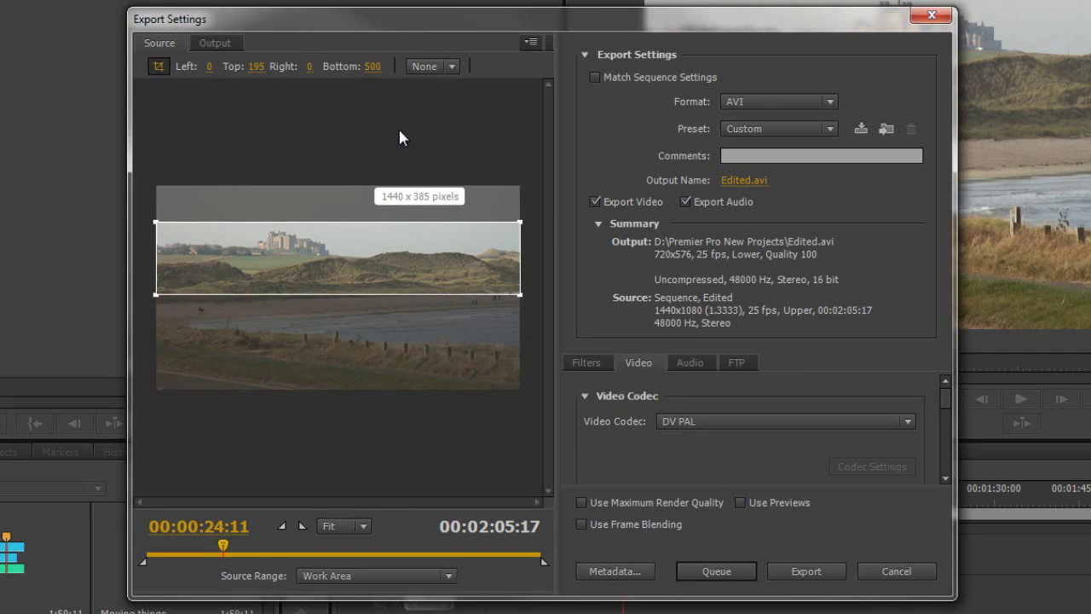
Step: Lock the crop to 16:9 and frame the castle at Left 314, Top 163, Right 612, Bottom 532
{"action": "left_click", "coordinate": [453, 66]}
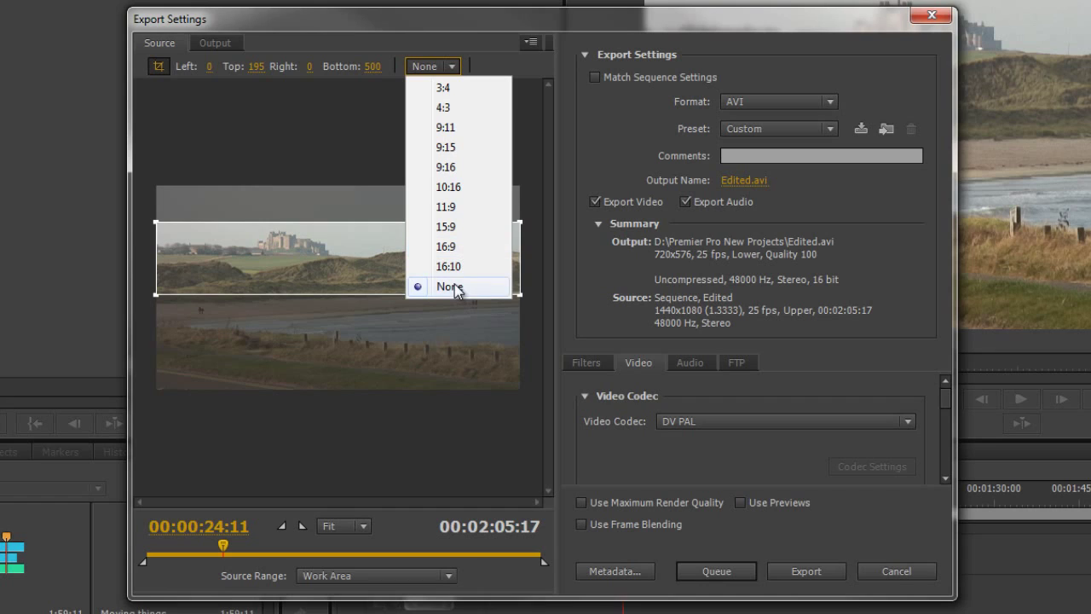
{"action": "left_click", "coordinate": [457, 246]}
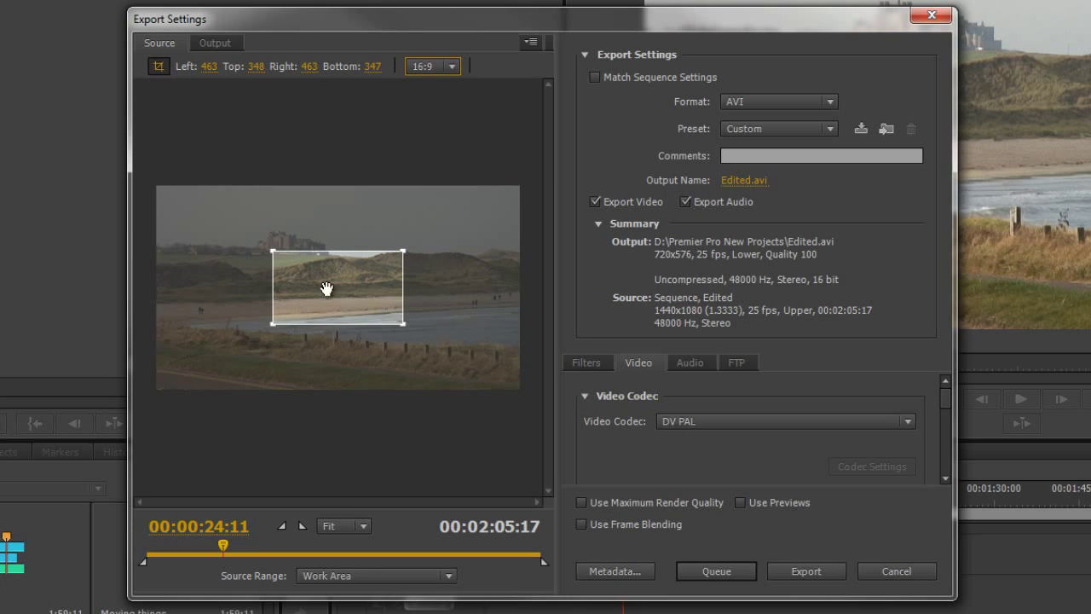
{"action": "left_click_drag", "start_coordinate": [317, 301], "coordinate": [281, 265]}
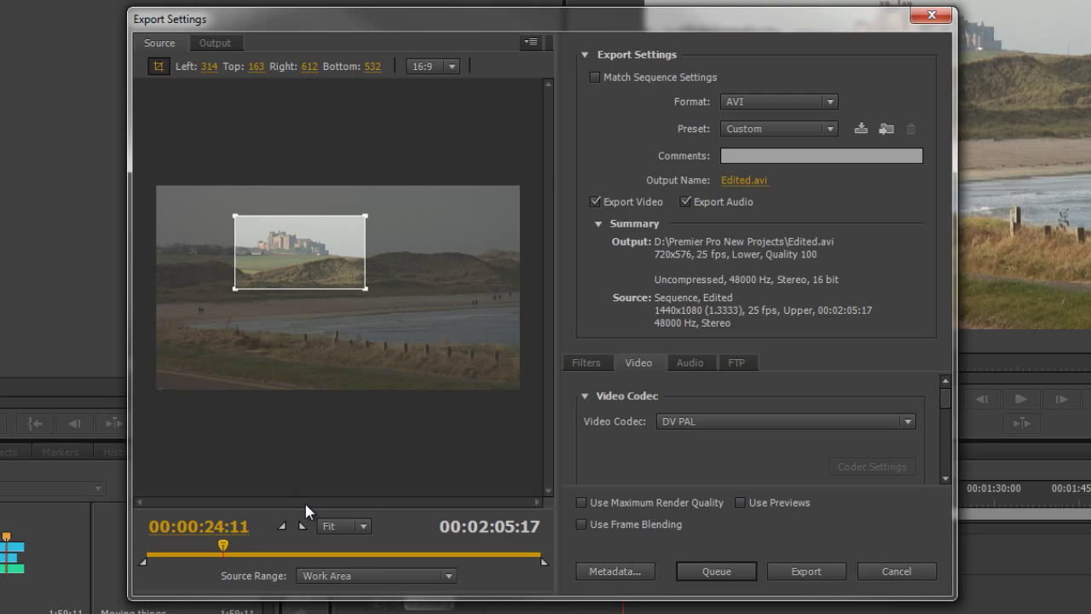
Step: Preview the cropped castle output using Scale To Fit With Black Borders scaling
{"action": "left_click", "coordinate": [217, 42]}
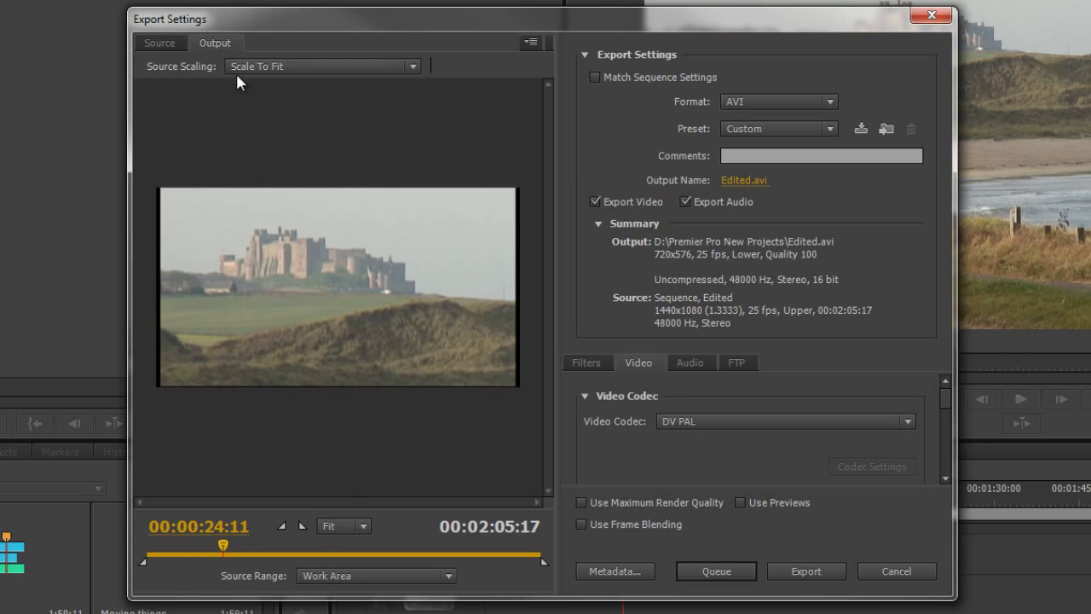
{"action": "left_click", "coordinate": [410, 66]}
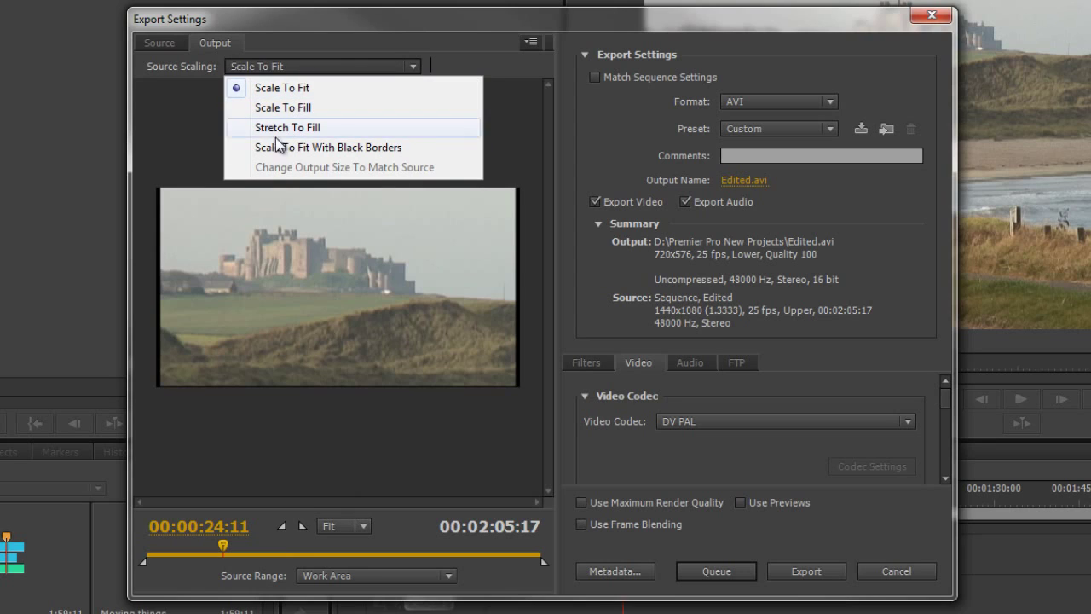
{"action": "left_click", "coordinate": [381, 150]}
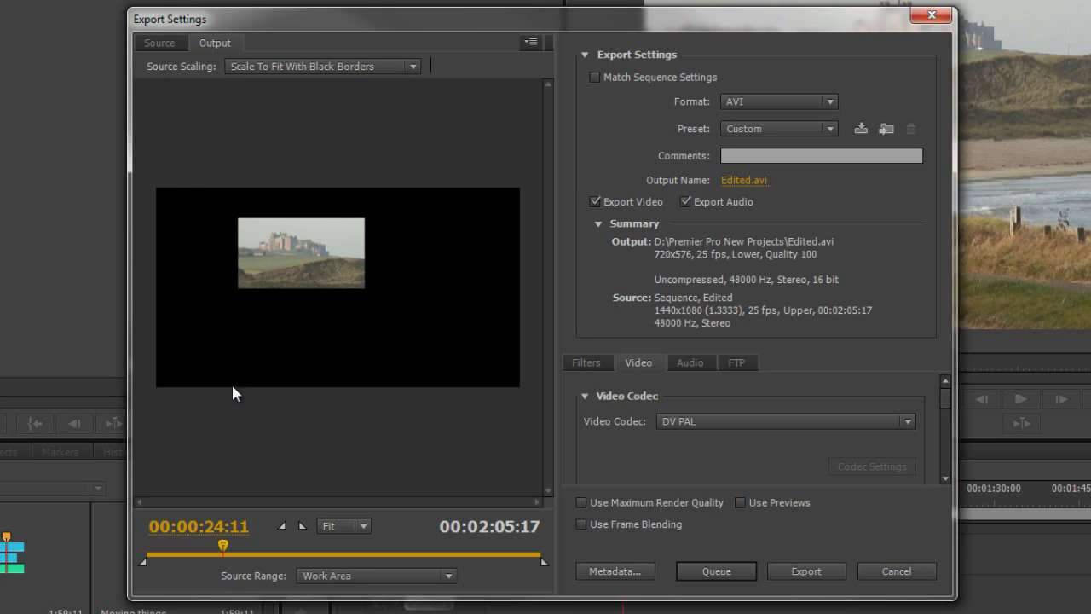
Step: Reset the crop to 0 on every side by expanding the crop box over the full frame
{"action": "left_click", "coordinate": [174, 44]}
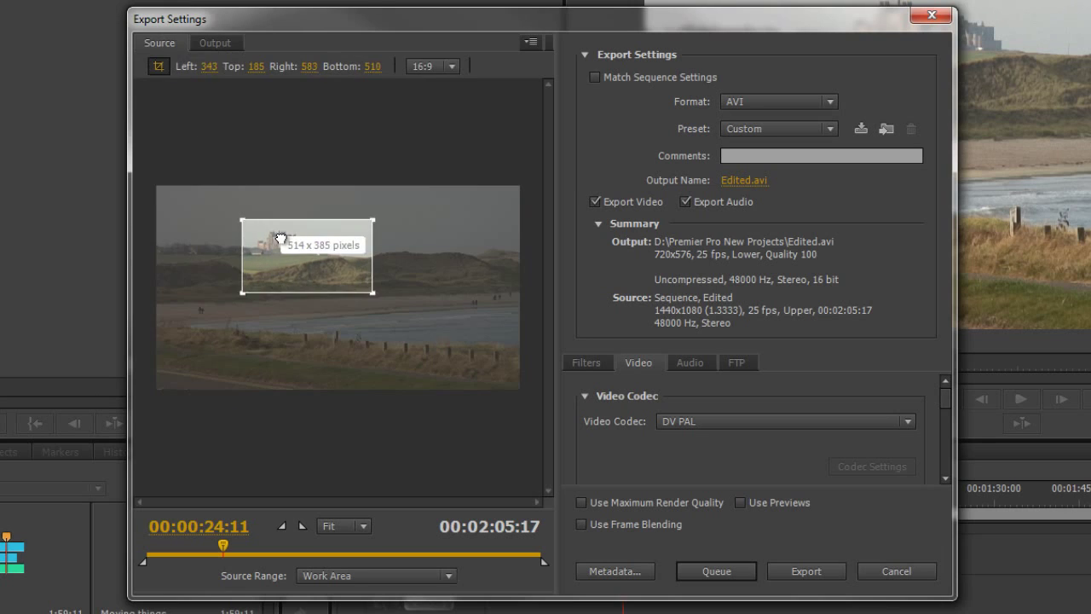
{"action": "left_click_drag", "start_coordinate": [282, 239], "coordinate": [194, 200]}
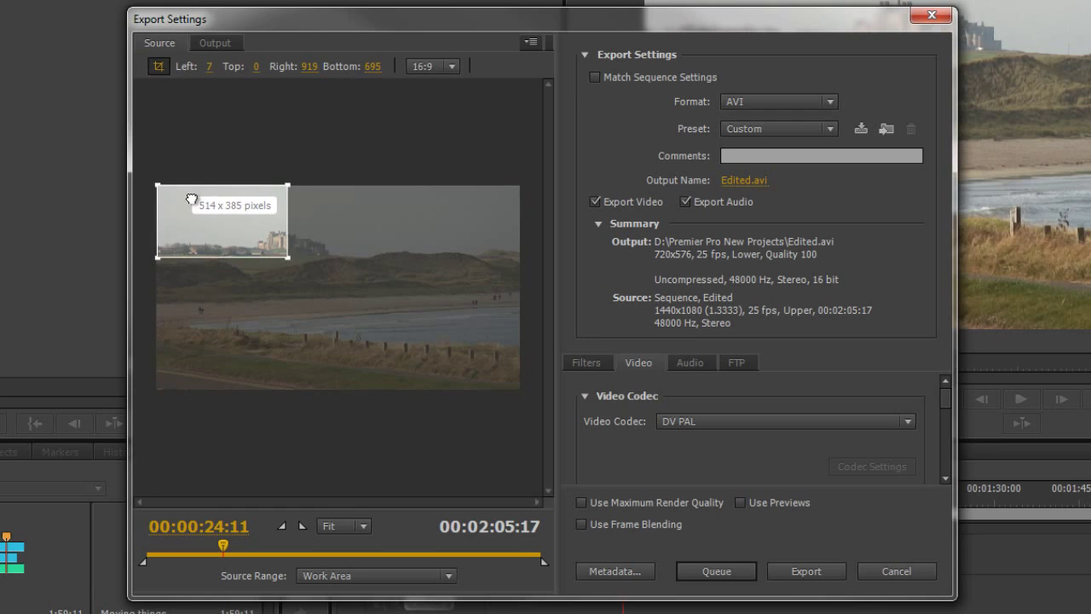
{"action": "left_click_drag", "start_coordinate": [282, 257], "coordinate": [601, 478]}
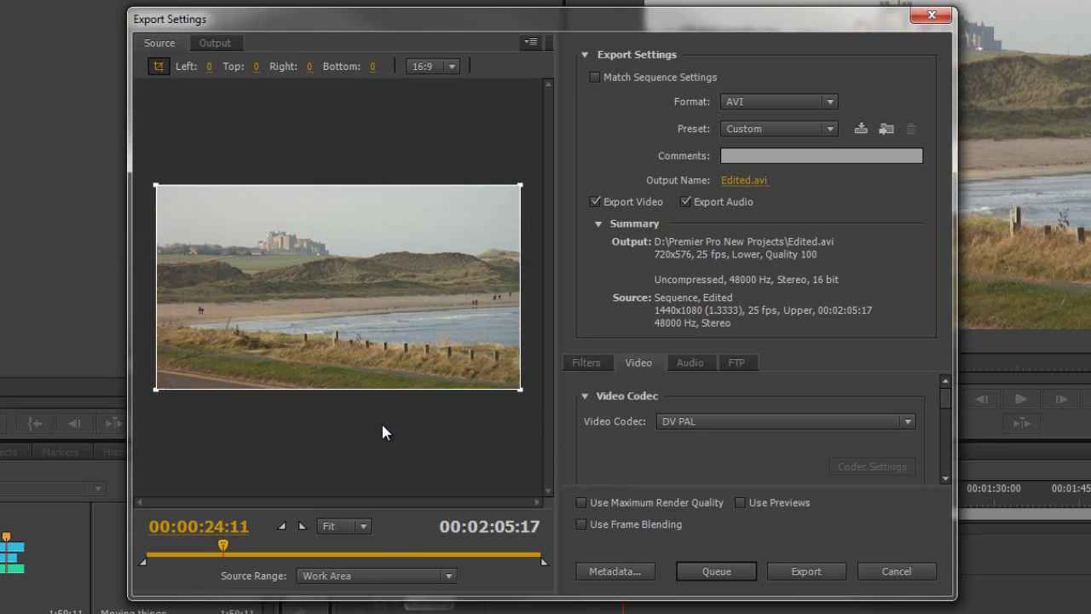
Step: Set output source scaling back to Scale To Fit, showing the whole beach frame
{"action": "left_click", "coordinate": [216, 43]}
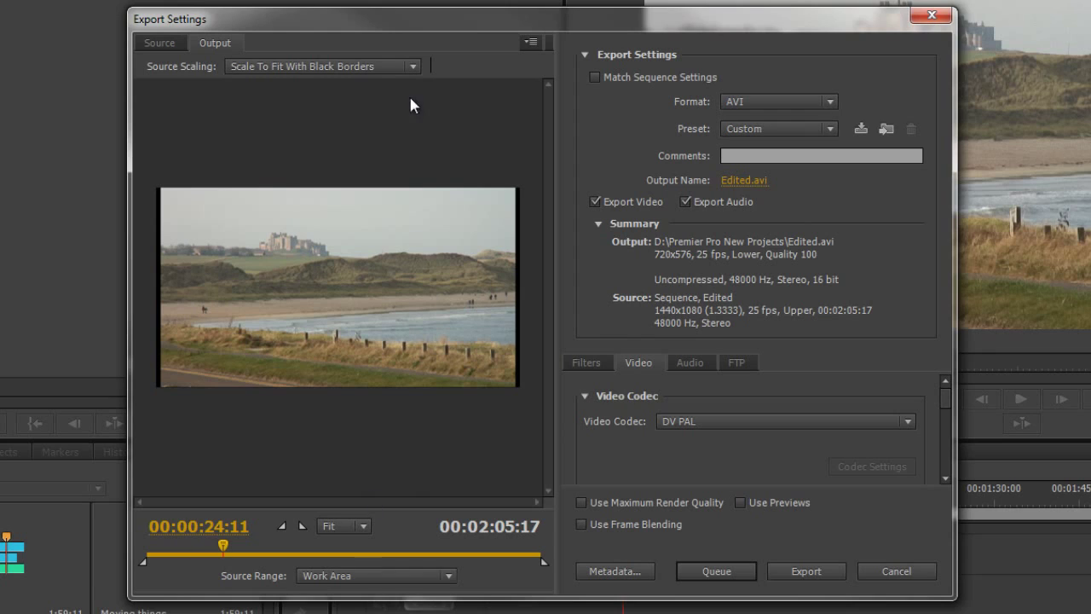
{"action": "left_click", "coordinate": [358, 67]}
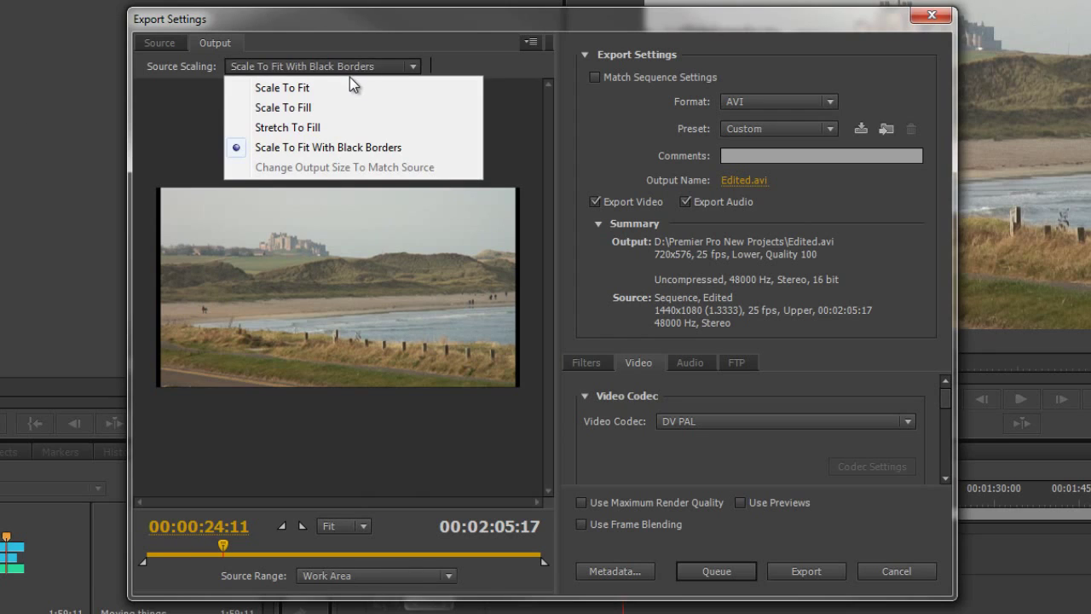
{"action": "left_click", "coordinate": [347, 88]}
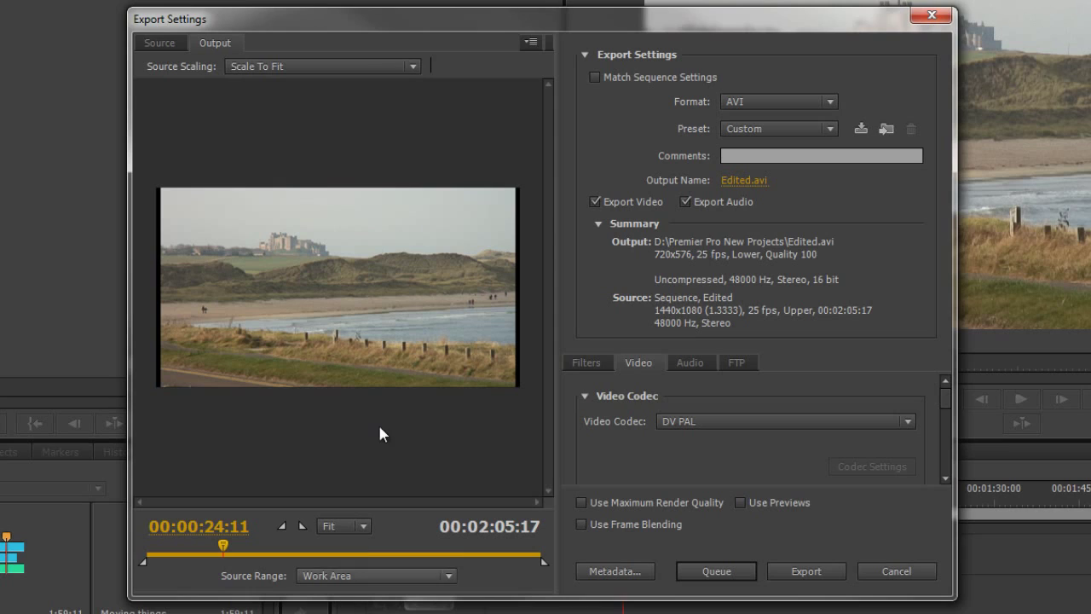
{"action": "left_click", "coordinate": [362, 528]}
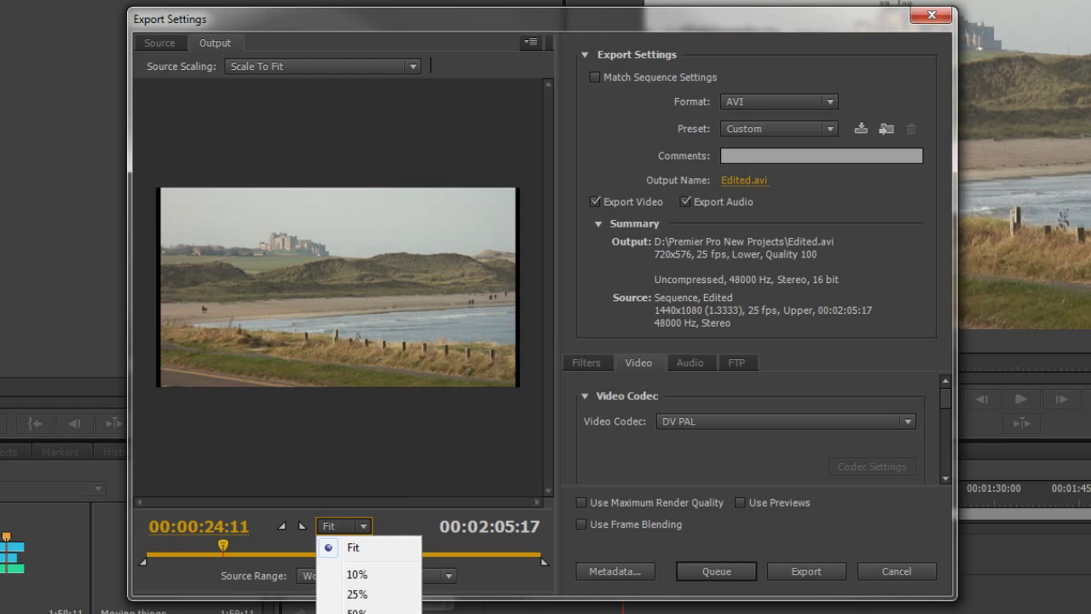
{"action": "left_click", "coordinate": [358, 612]}
{"action": "mouse_move", "coordinate": [543, 266]}
{"action": "left_mouse_down"}
{"action": "mouse_move", "coordinate": [546, 393]}
{"action": "mouse_move", "coordinate": [549, 272]}
{"action": "left_mouse_up"}
{"action": "left_click_drag", "start_coordinate": [282, 499], "coordinate": [371, 507]}
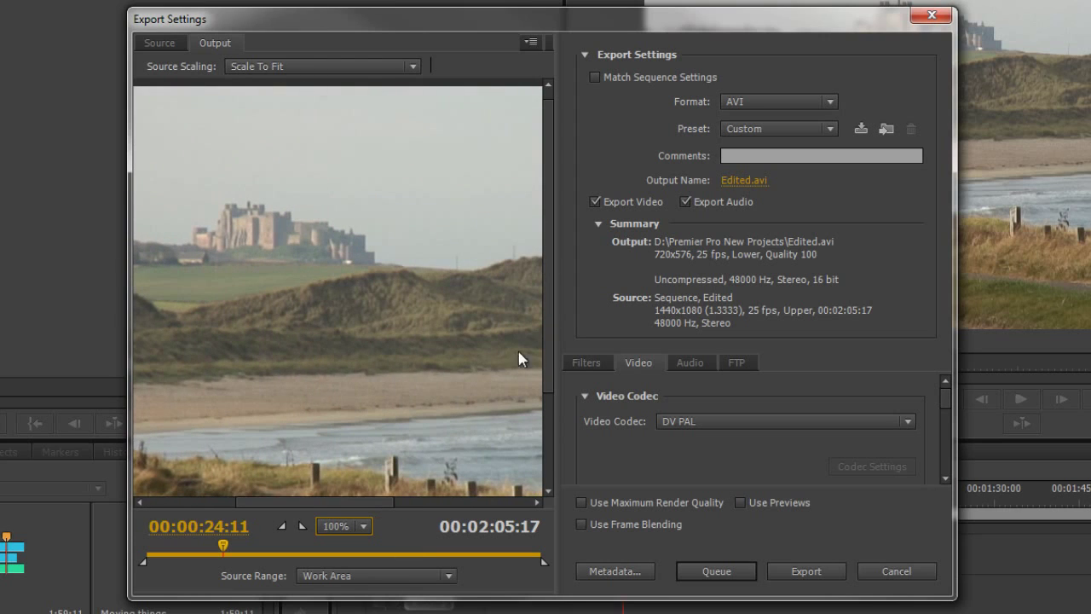
{"action": "mouse_move", "coordinate": [542, 331]}
{"action": "left_mouse_down"}
{"action": "mouse_move", "coordinate": [546, 392]}
{"action": "mouse_move", "coordinate": [549, 351]}
{"action": "left_mouse_up"}
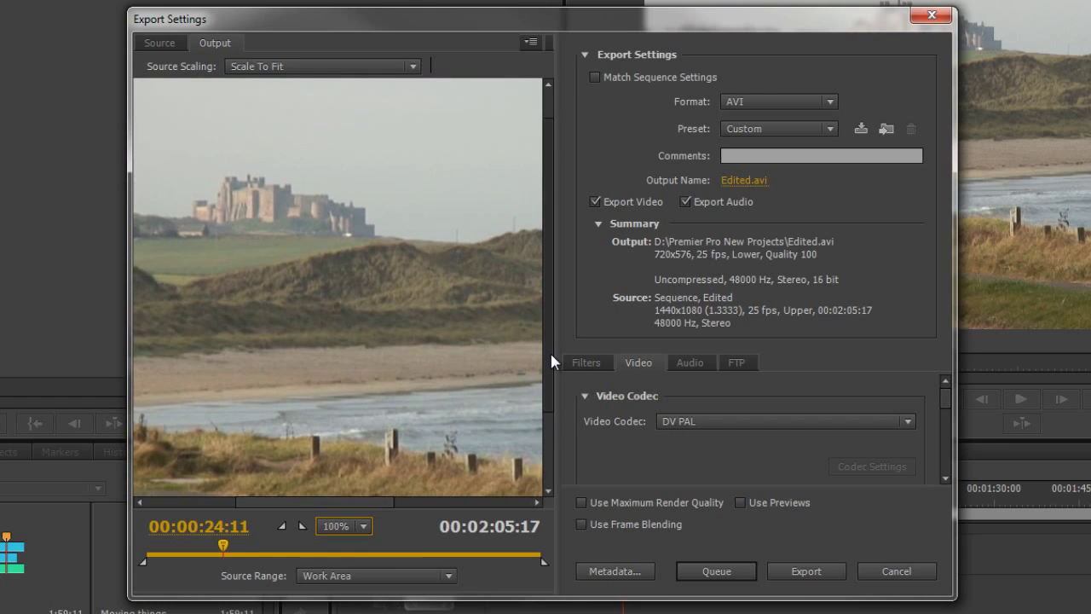
{"action": "left_click", "coordinate": [366, 526]}
{"action": "left_click", "coordinate": [368, 545]}
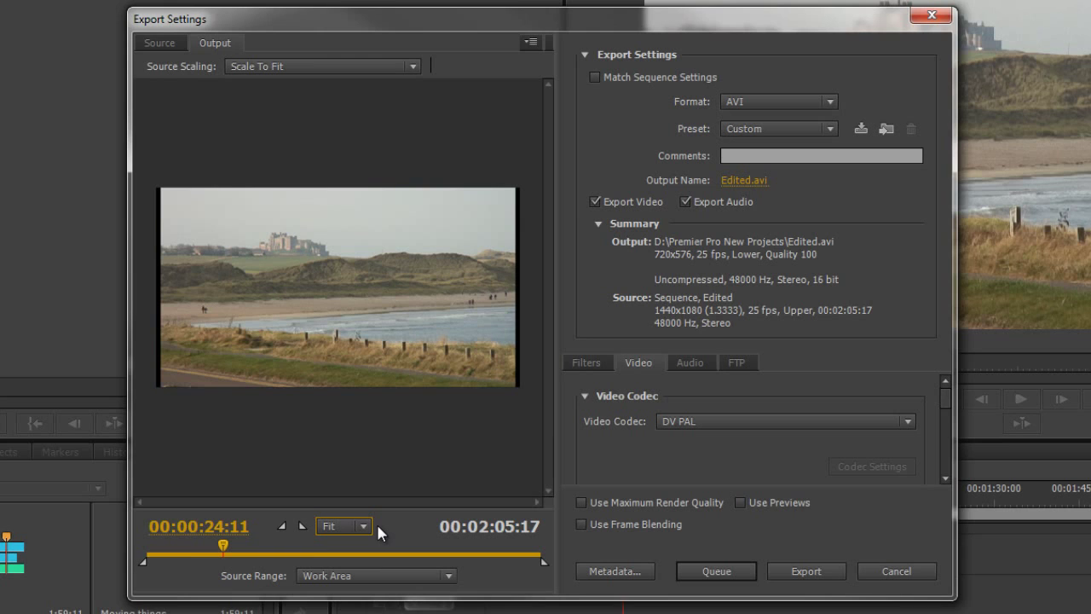
Step: Scrub the export preview to the lighthouse frame at 00:00:29:15 and raise the dialog to reveal the timeline
{"action": "left_click_drag", "start_coordinate": [227, 554], "coordinate": [452, 566]}
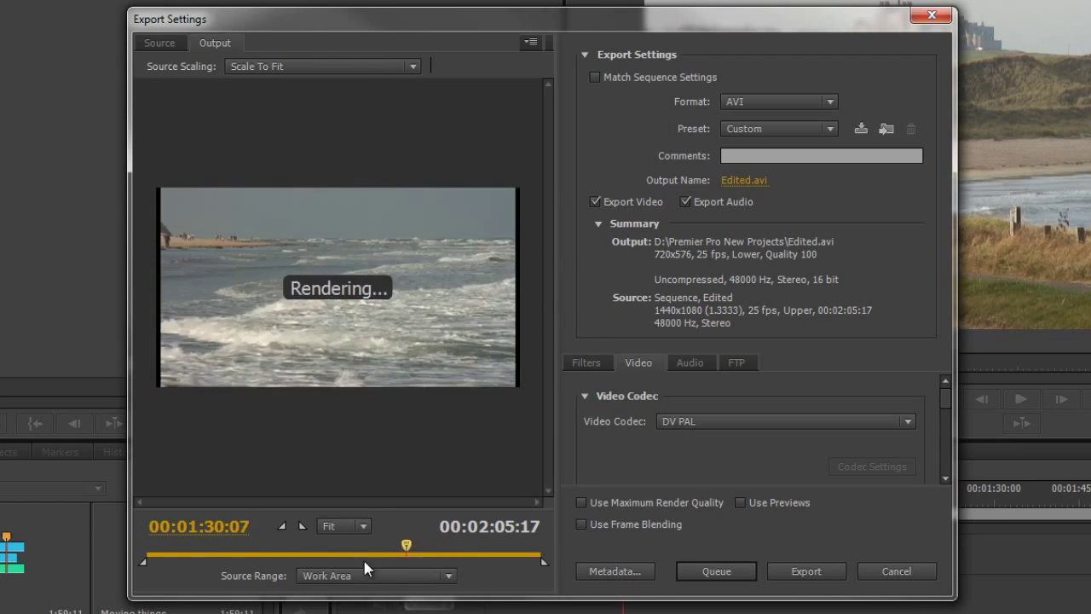
{"action": "left_click_drag", "start_coordinate": [364, 562], "coordinate": [240, 556]}
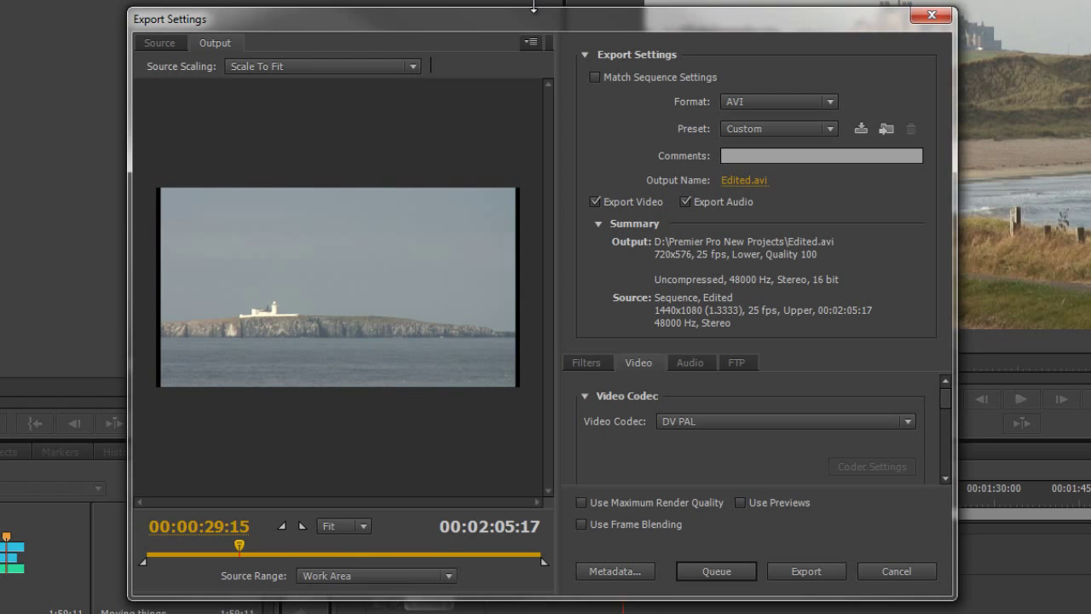
{"action": "left_click_drag", "start_coordinate": [533, 7], "coordinate": [559, 0]}
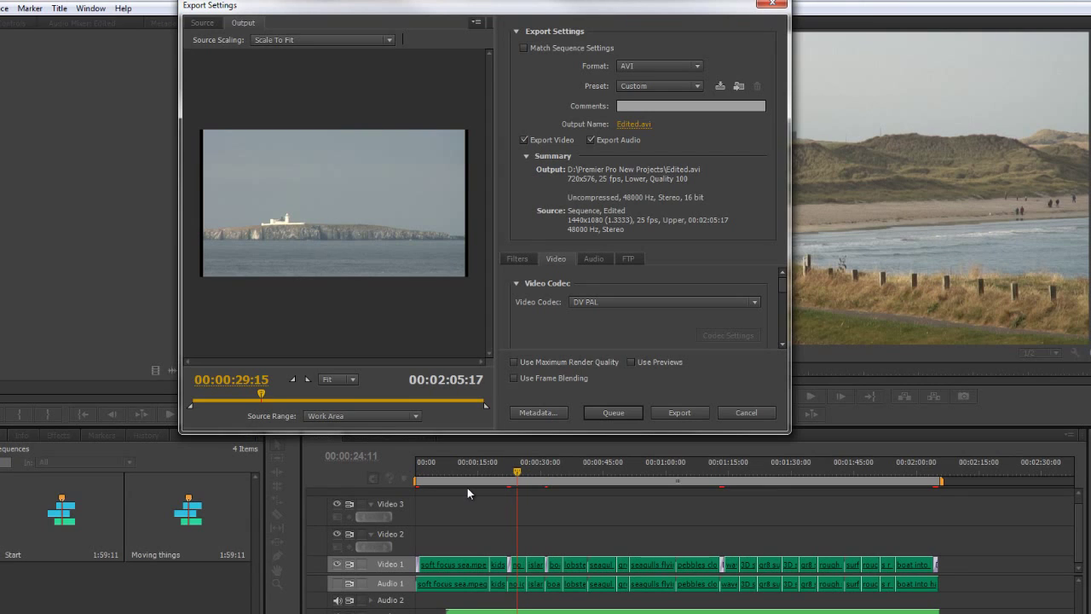
Step: Change the export Source Range from Work Area to Custom
{"action": "left_click", "coordinate": [414, 416]}
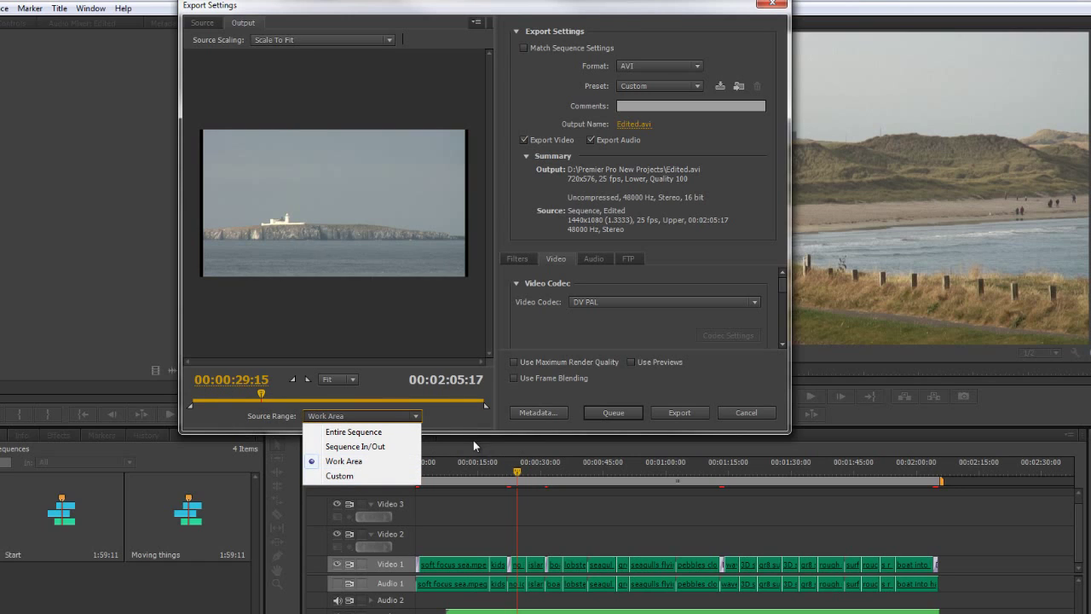
{"action": "left_click", "coordinate": [345, 476]}
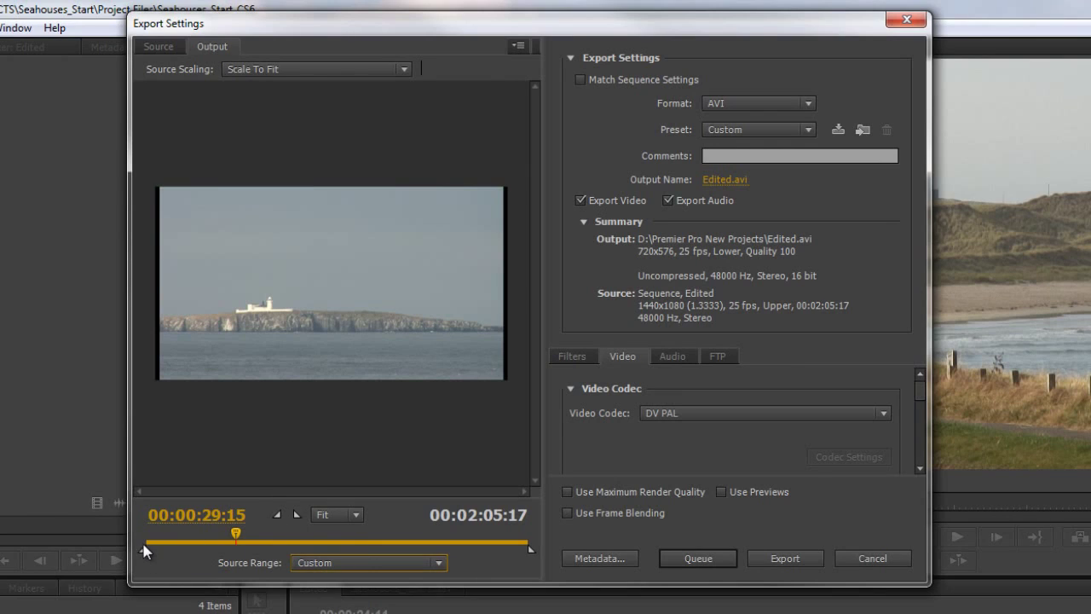
Step: Pull the in and out handles inward to trim the custom export range to 00:00:54:11
{"action": "left_click_drag", "start_coordinate": [144, 550], "coordinate": [191, 550]}
{"action": "left_click_drag", "start_coordinate": [530, 550], "coordinate": [366, 556]}
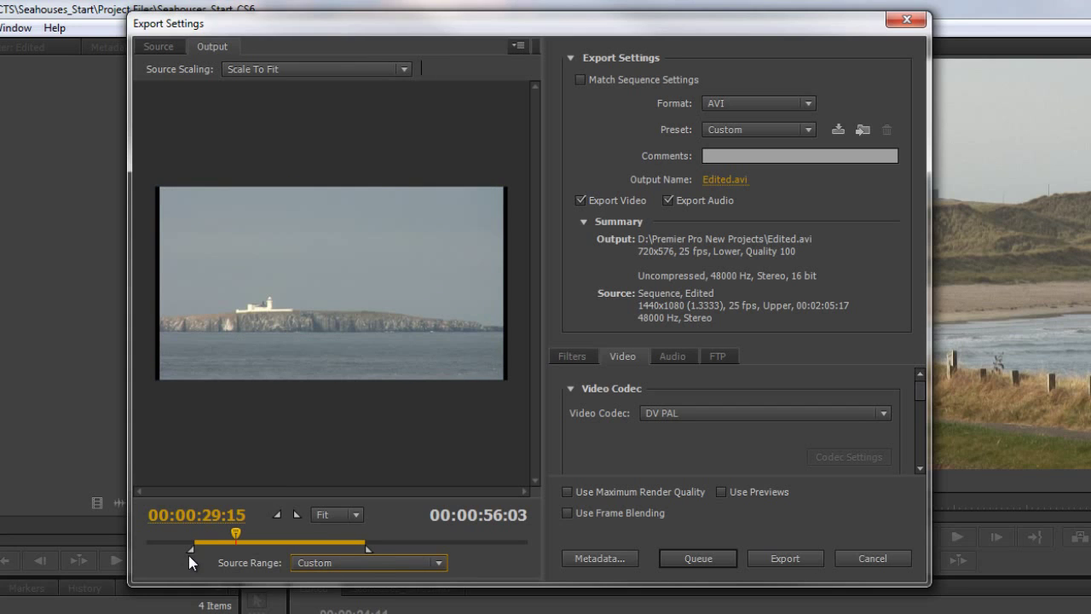
{"action": "left_click_drag", "start_coordinate": [188, 550], "coordinate": [210, 537]}
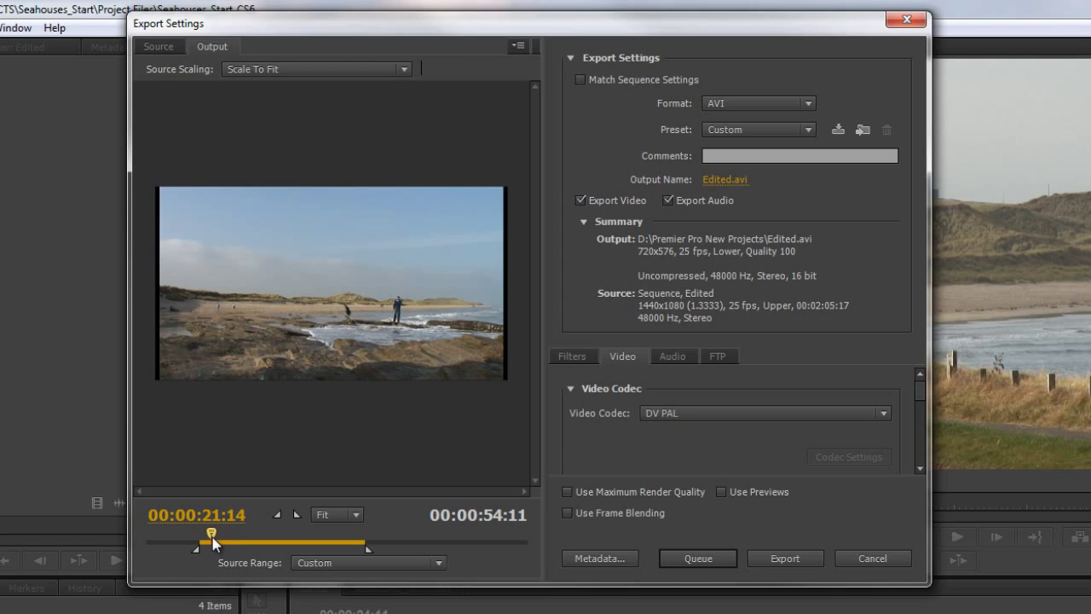
Step: Set the out point at the playhead and the in point at 00:00:17:21, leaving 00:00:03:18
{"action": "left_click", "coordinate": [296, 515]}
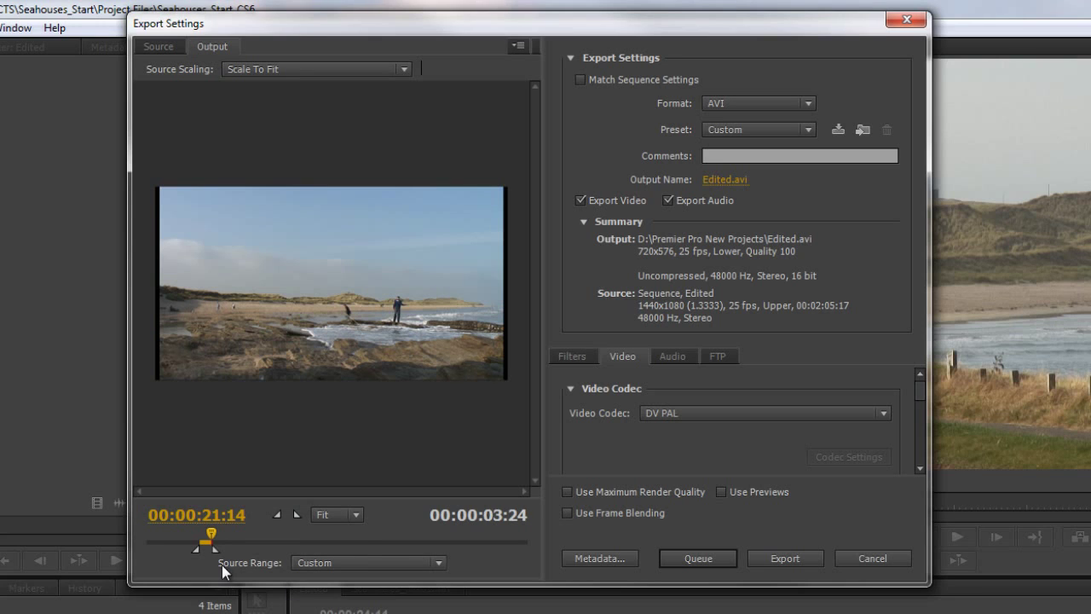
{"action": "left_click_drag", "start_coordinate": [216, 540], "coordinate": [203, 547]}
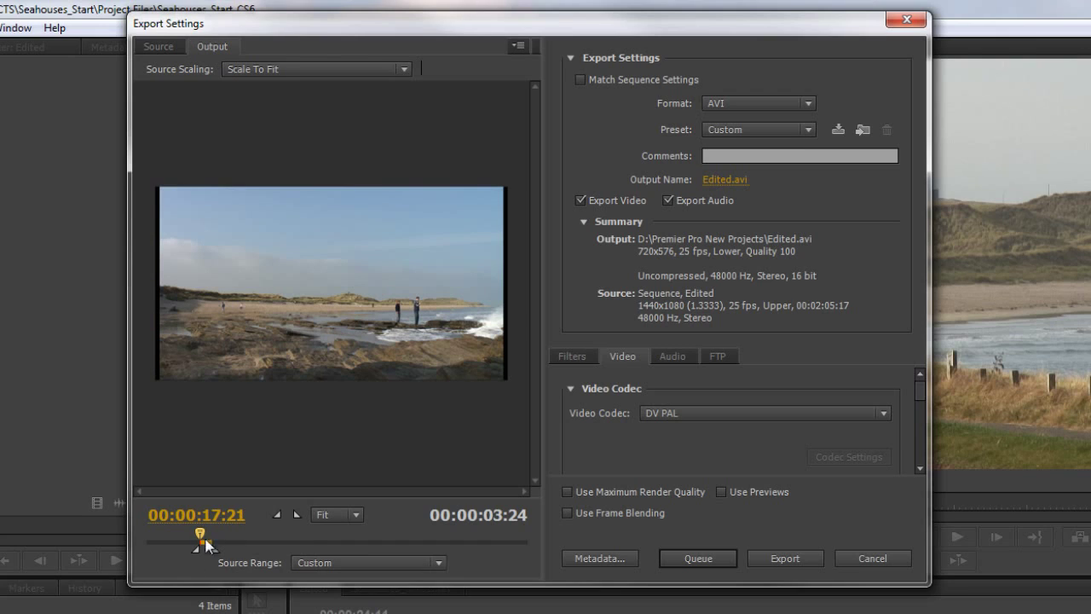
{"action": "left_click", "coordinate": [278, 517]}
{"action": "left_click", "coordinate": [989, 174]}
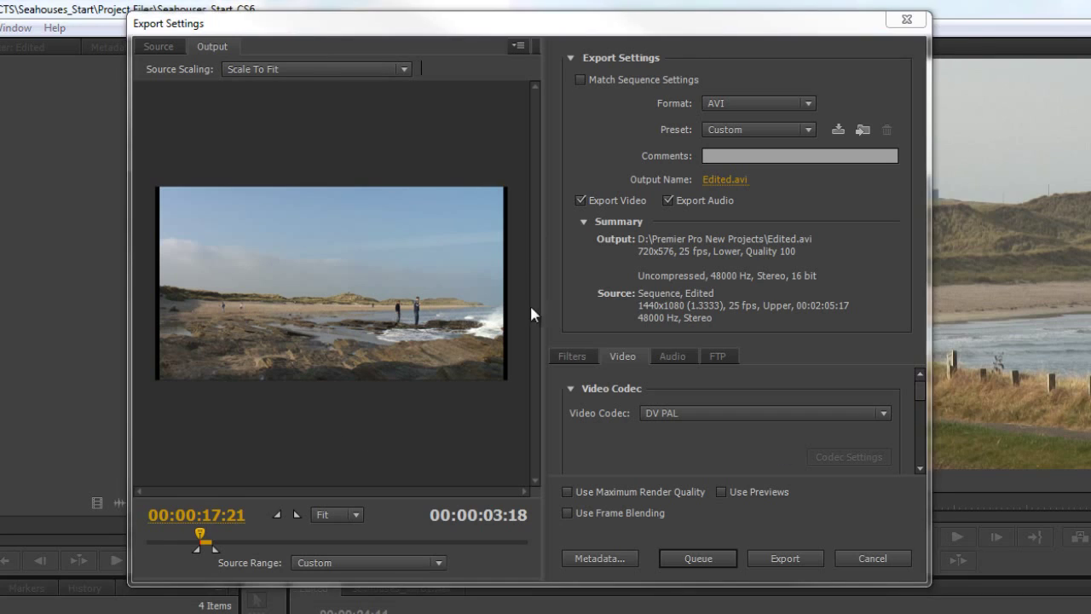